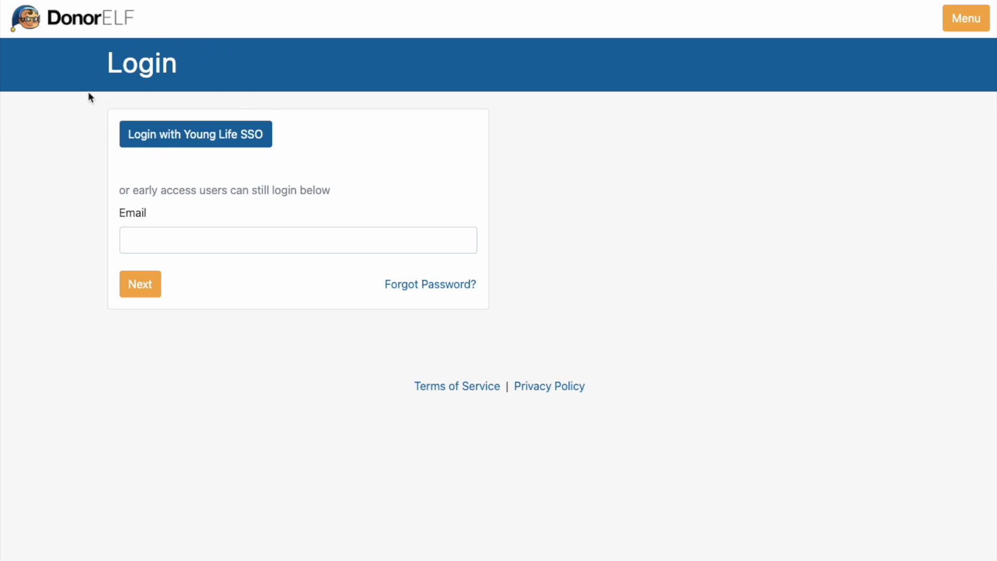
# Step: Log in with Young Life SSO and select the CO91 Pueblo fund to view its dashboard
pyautogui.click(195, 138)
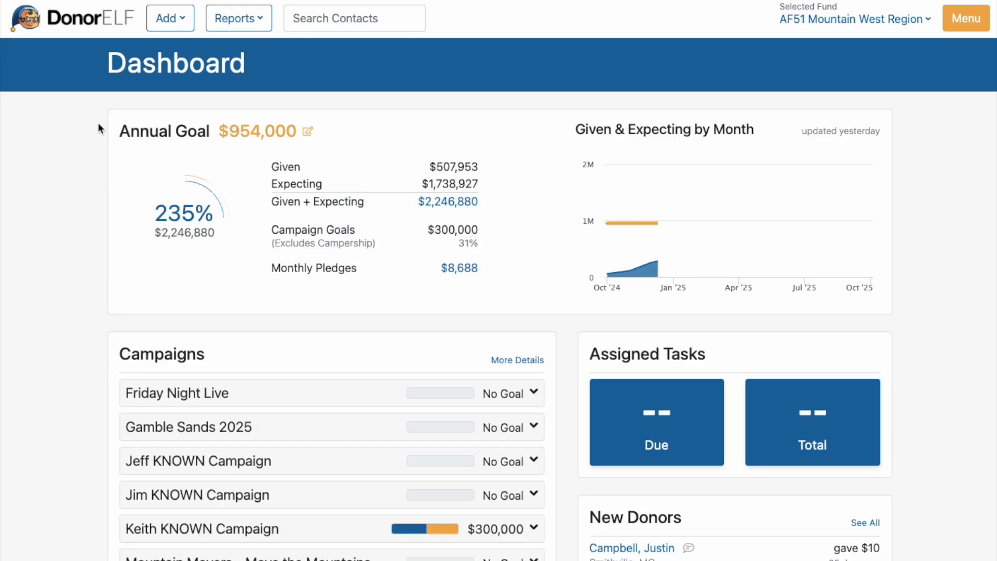
pyautogui.click(894, 17)
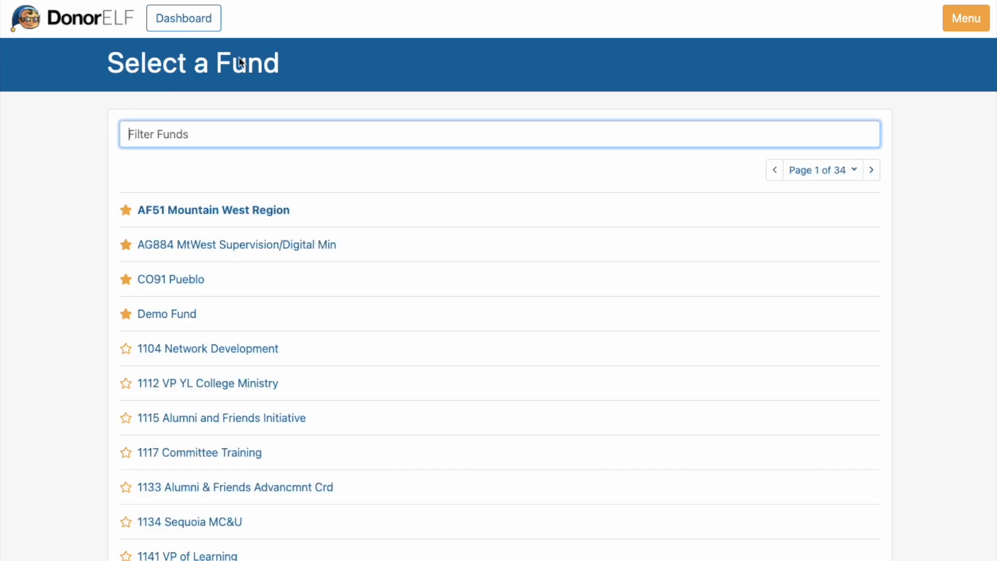
pyautogui.click(175, 280)
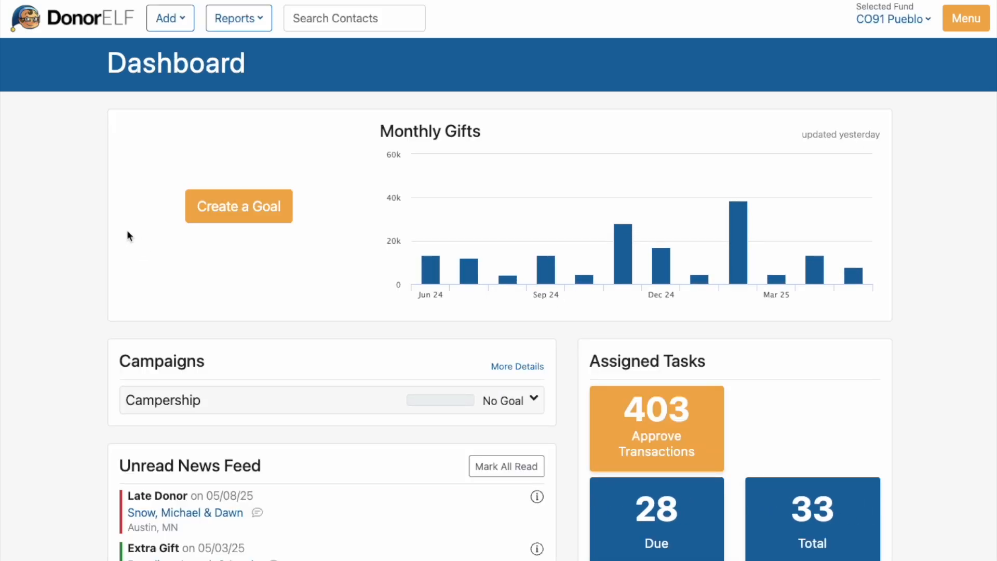
pyautogui.scroll(-2, 76, 271)
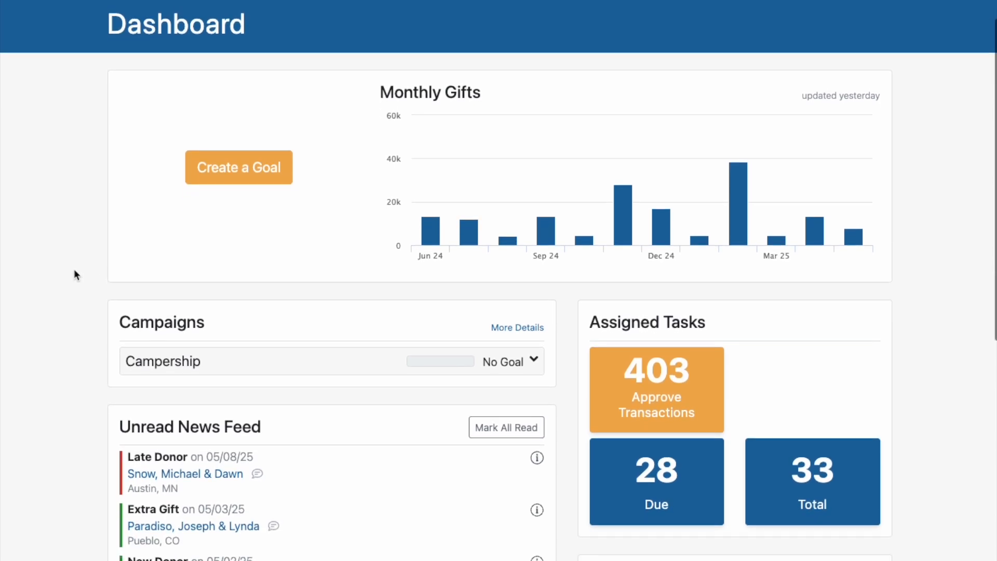
pyautogui.scroll(2, 165, 276)
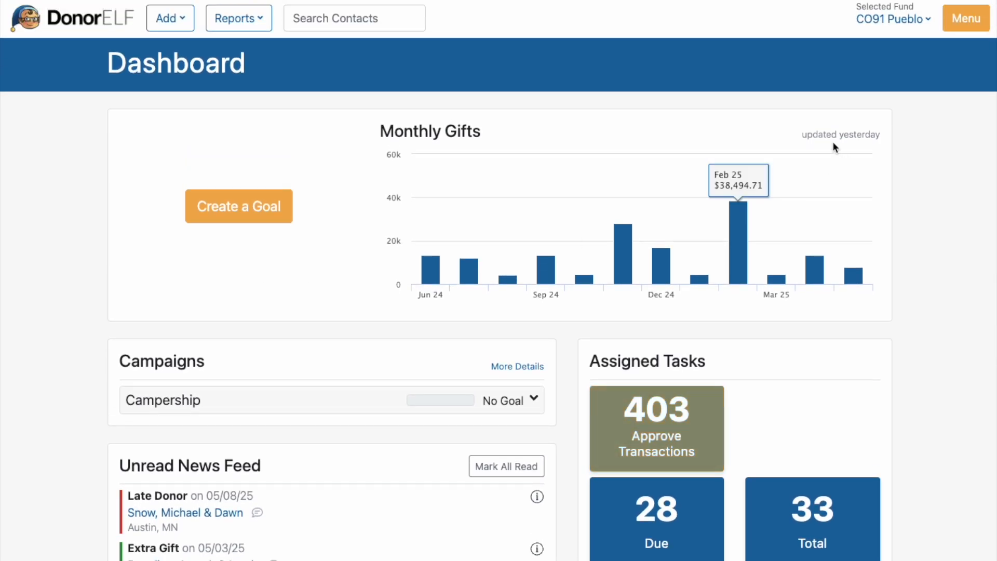
# Step: Switch the selected fund to Demo Fund
pyautogui.click(871, 20)
pyautogui.click(147, 317)
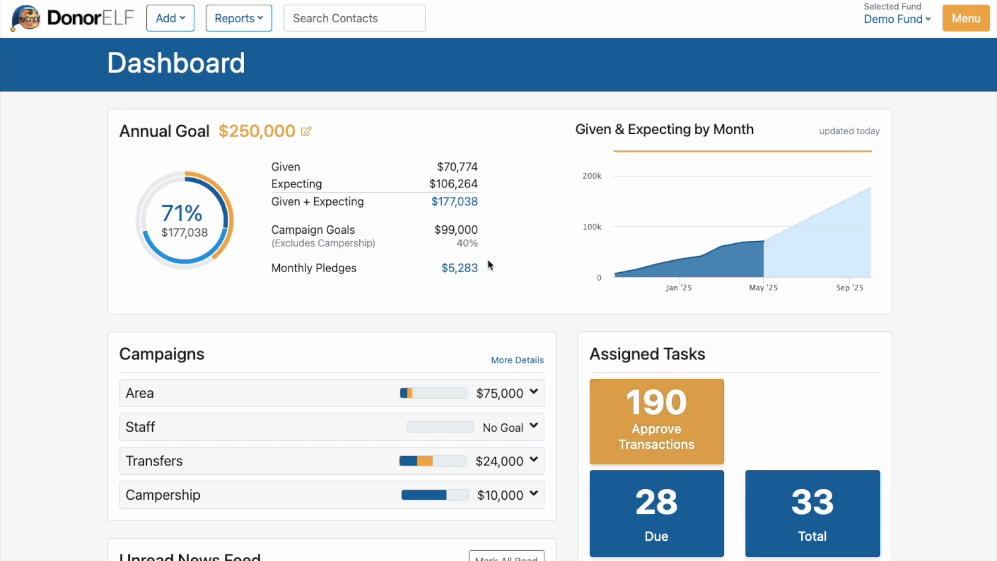
# Step: Read the details of the late-donor entry dated 05/04/25 in the unread news feed and collapse them again
pyautogui.scroll(-8, 487, 264)
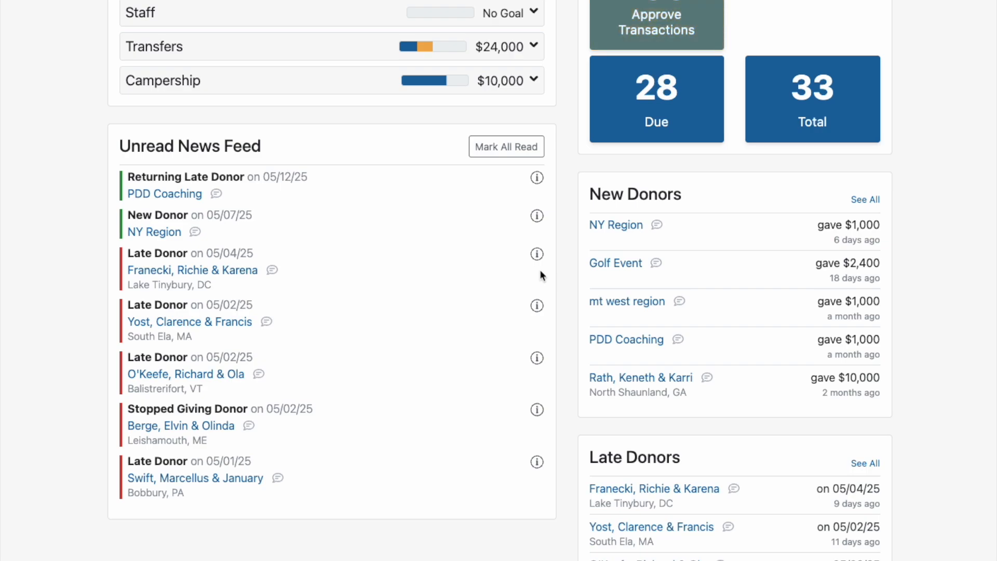
pyautogui.click(537, 253)
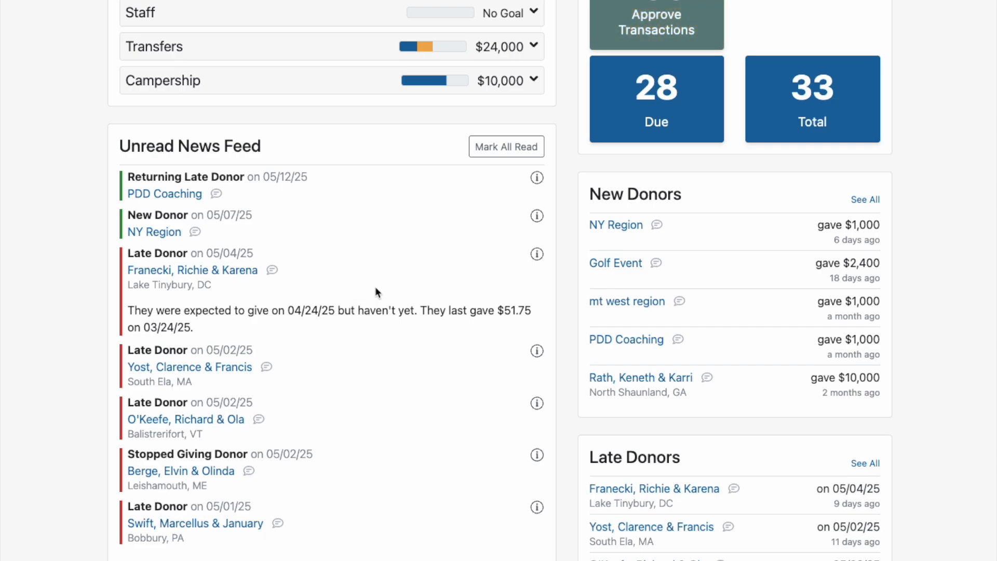
pyautogui.click(537, 254)
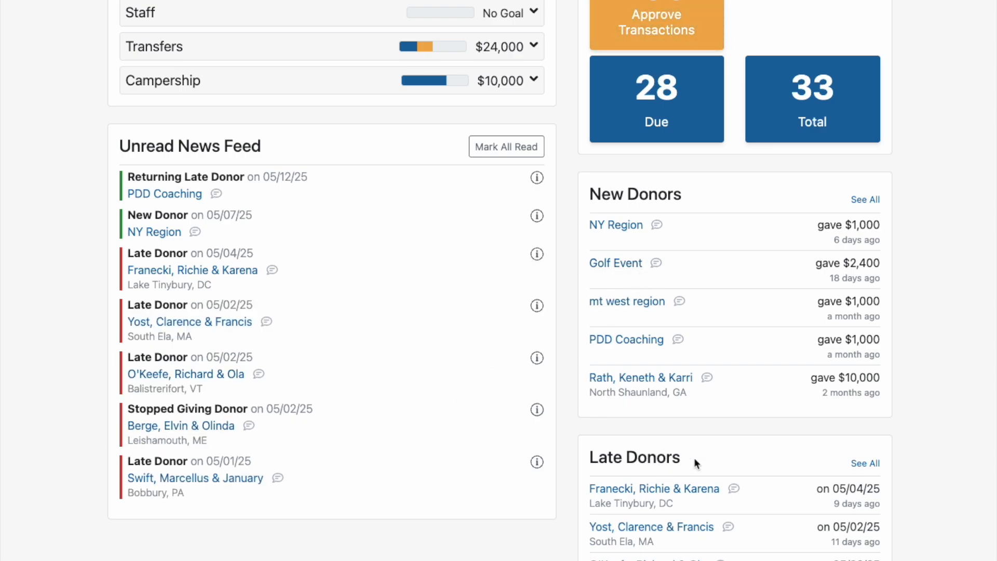
# Step: Look over the New Donors and Late Donors lists and the annual goal and campaign summaries on the dashboard
pyautogui.scroll(-3, 581, 326)
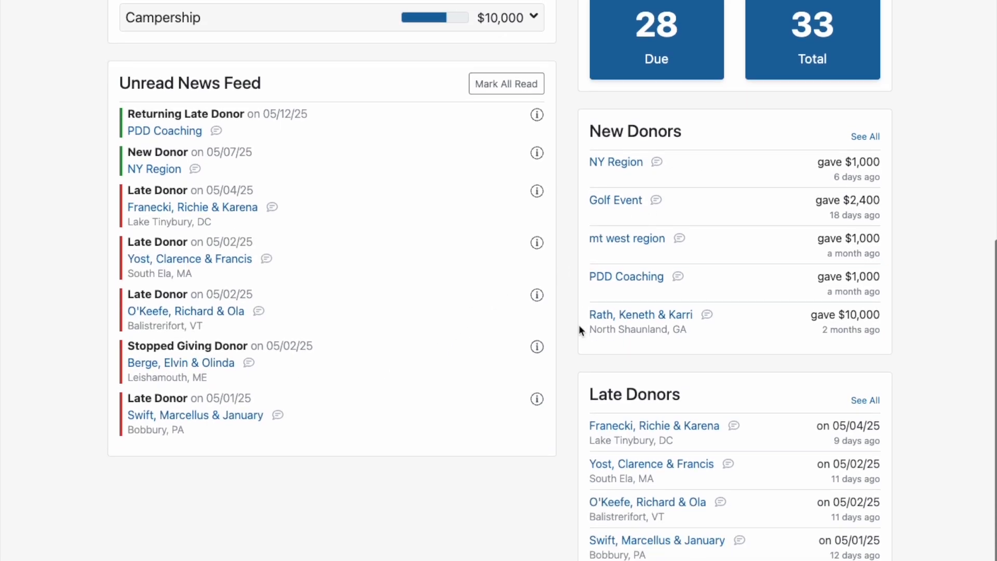
pyautogui.scroll(-1, 574, 328)
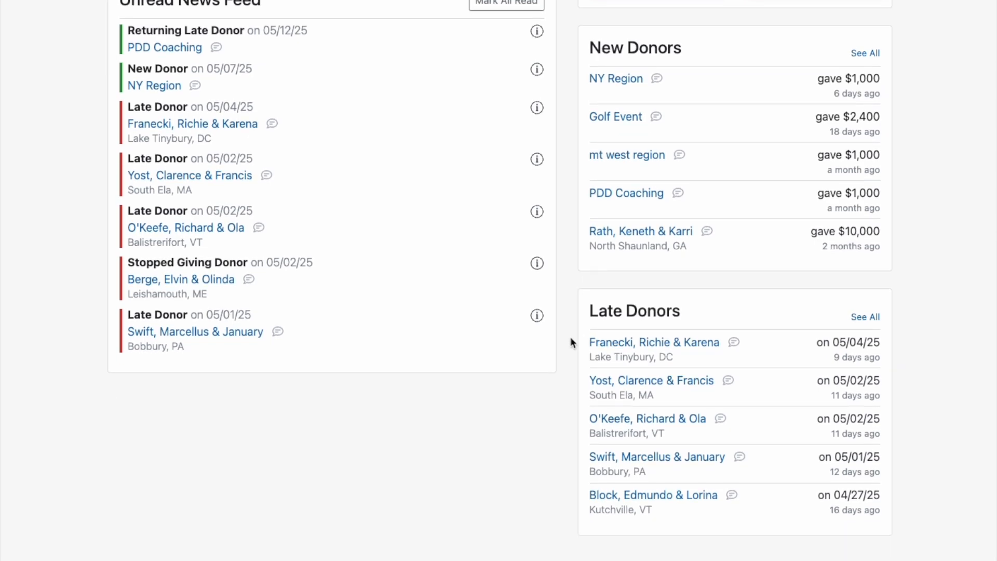
pyautogui.scroll(1, 570, 338)
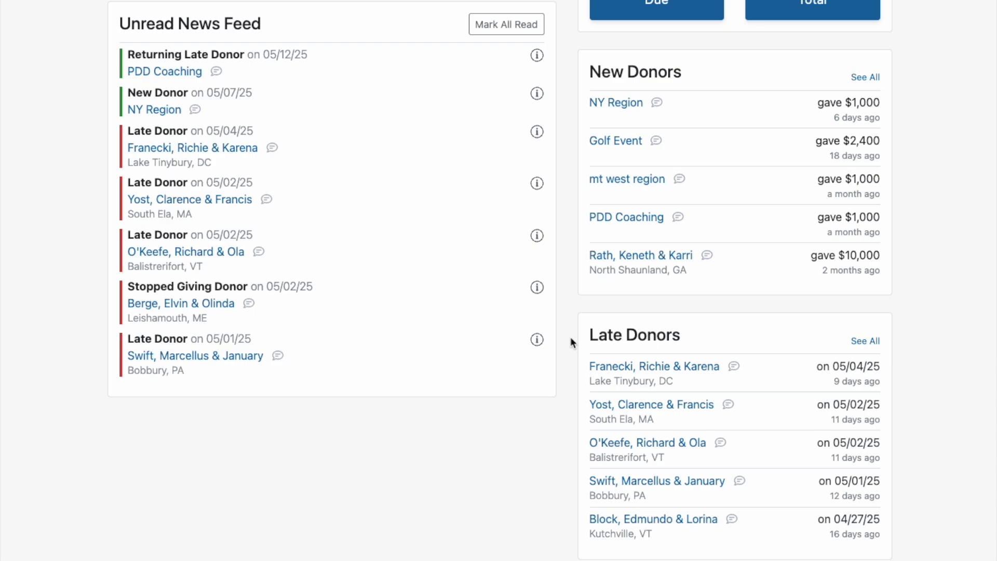
pyautogui.scroll(14, 571, 342)
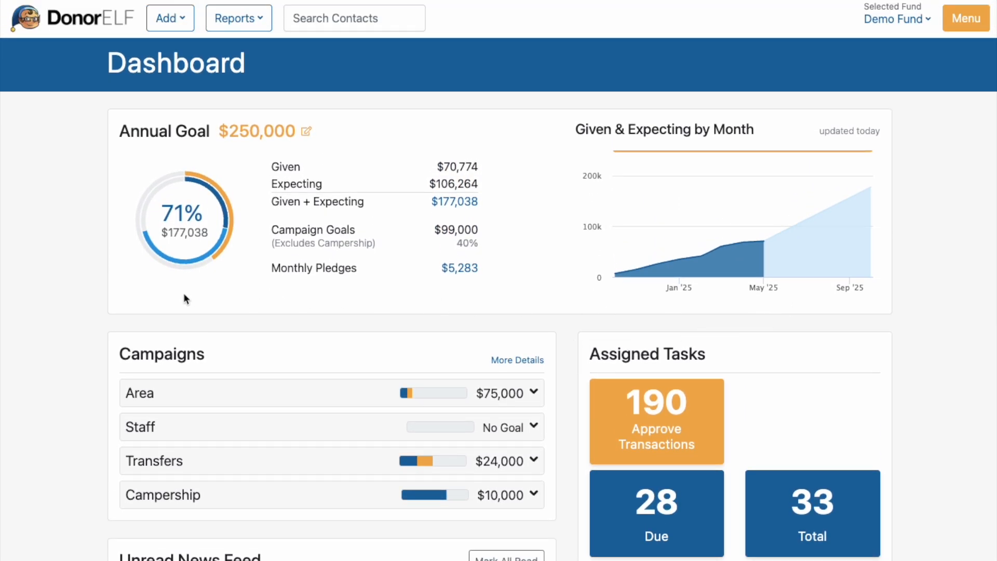
pyautogui.scroll(-2, 81, 283)
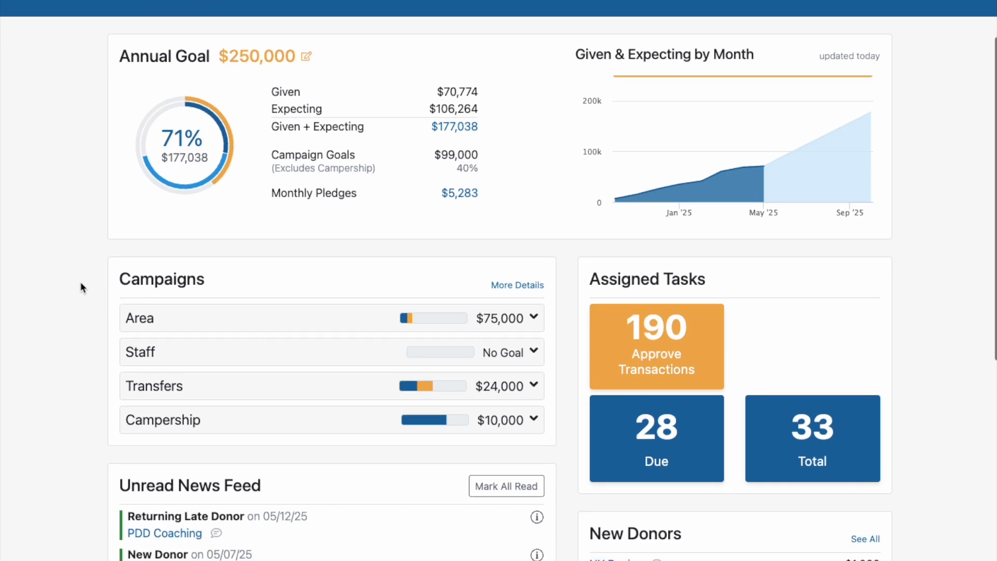
pyautogui.scroll(2, 80, 281)
pyautogui.scroll(-1, 79, 282)
pyautogui.scroll(1, 79, 281)
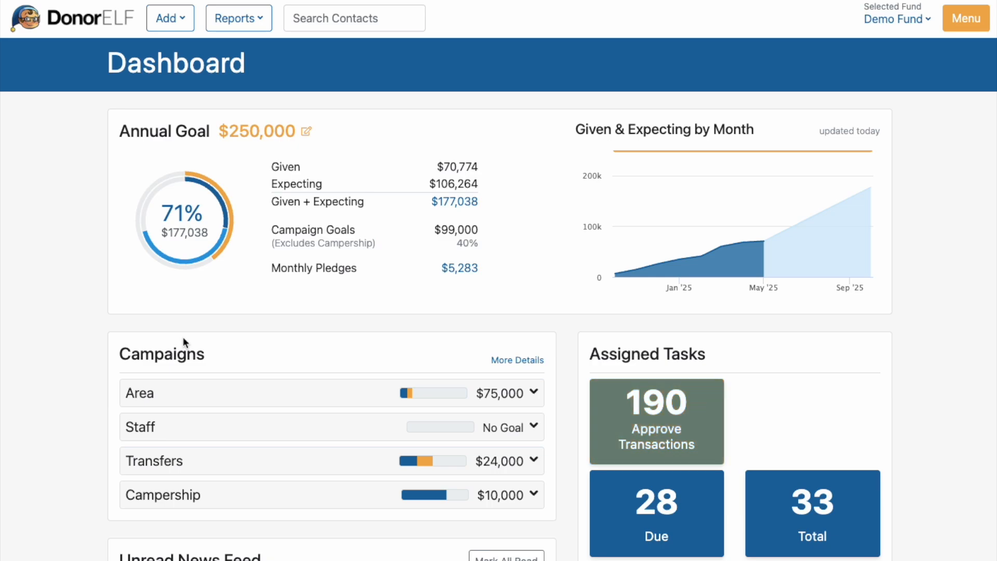
# Step: Inspect the goal progress details of the Campership and Transfers campaigns, collapsing each one again
pyautogui.click(234, 493)
pyautogui.scroll(-1, 234, 493)
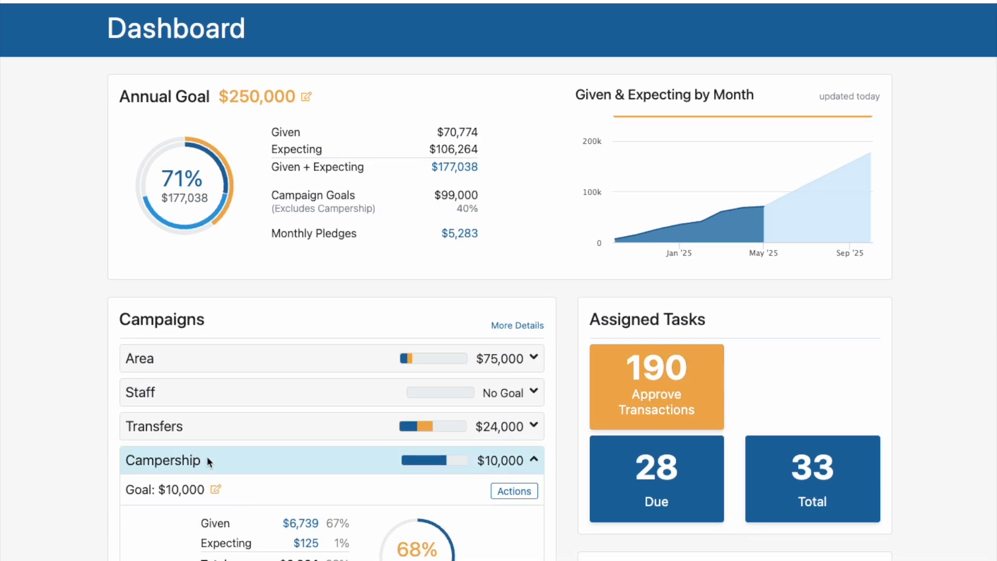
pyautogui.click(224, 468)
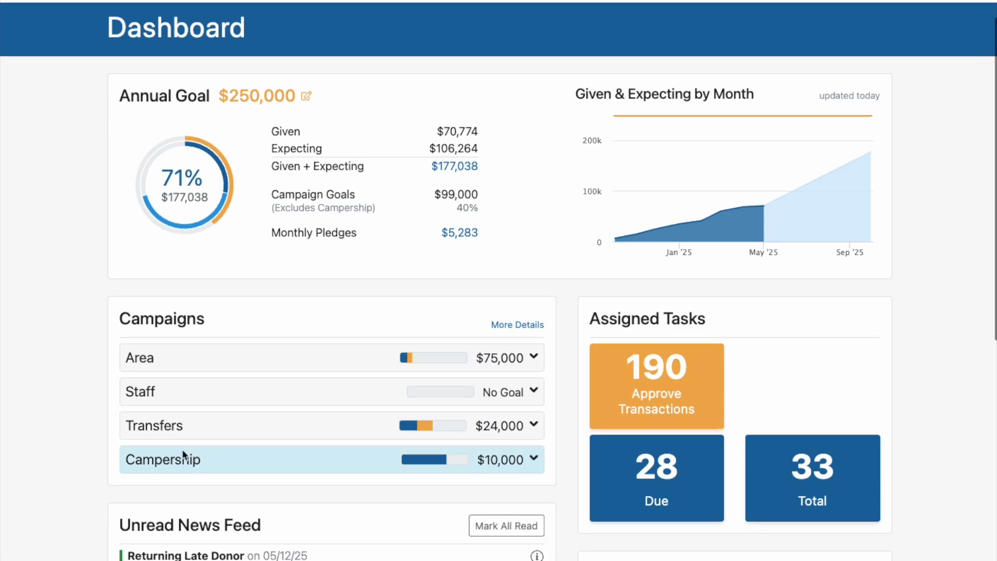
pyautogui.click(133, 425)
pyautogui.click(133, 426)
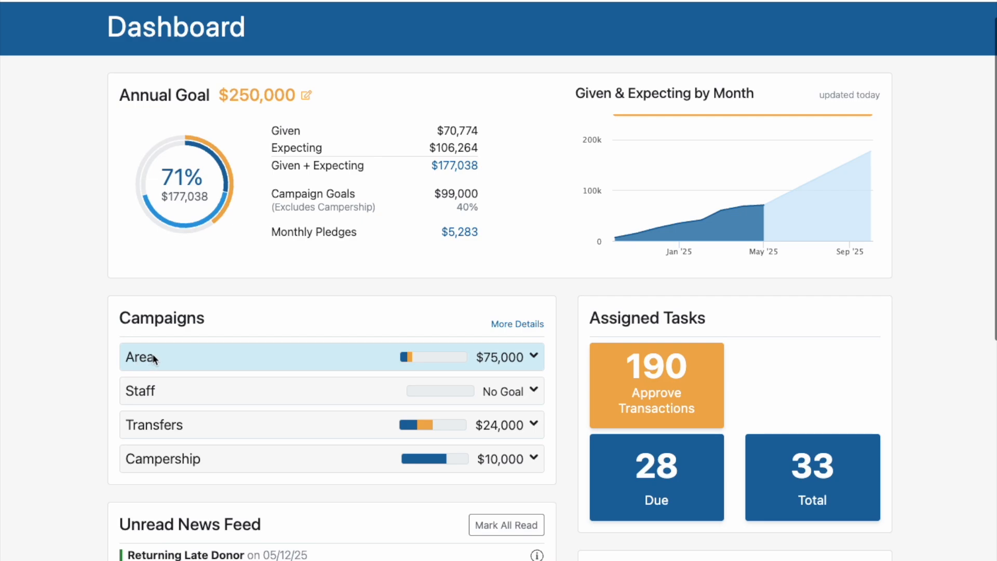
# Step: Examine the Area campaign and its Events and Monthly Donations child campaigns, then collapse them
pyautogui.click(176, 356)
pyautogui.scroll(-3, 122, 375)
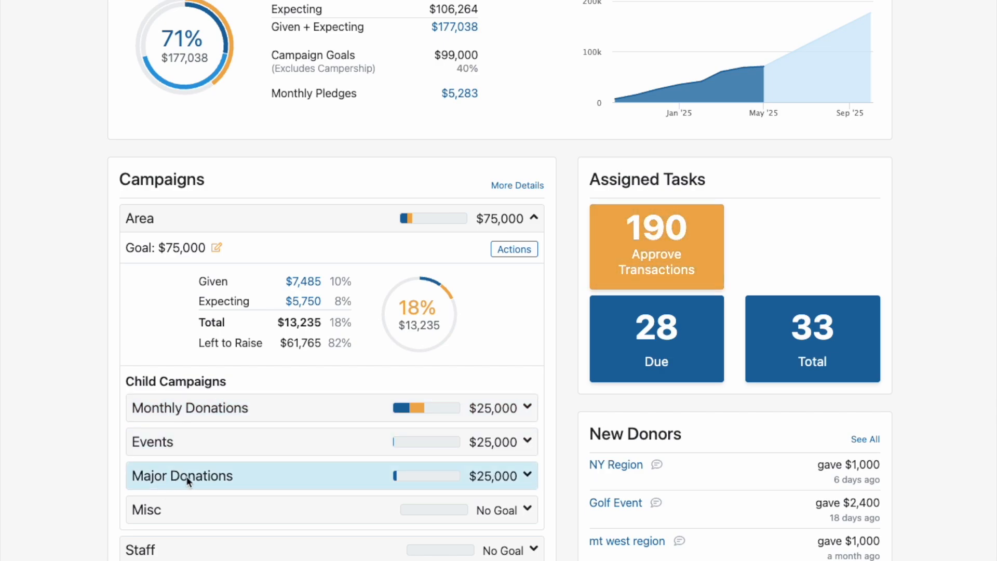
pyautogui.click(282, 439)
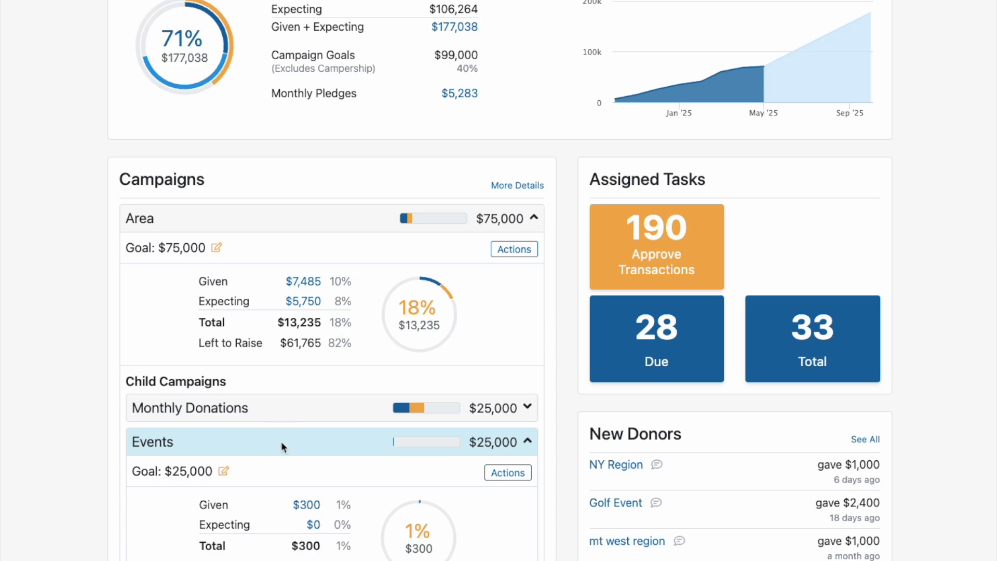
pyautogui.click(282, 441)
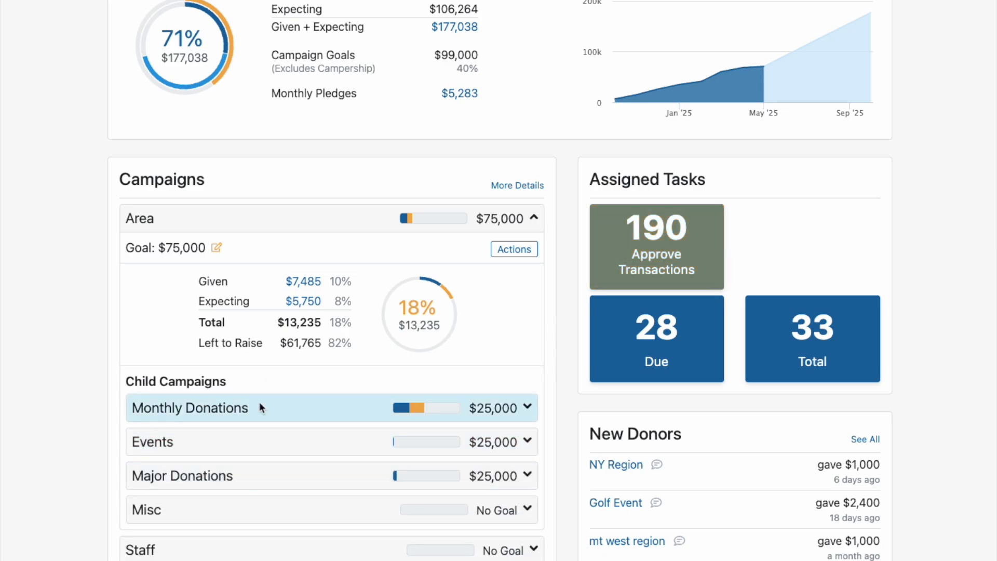
pyautogui.click(260, 407)
pyautogui.click(269, 407)
pyautogui.scroll(-1, 218, 369)
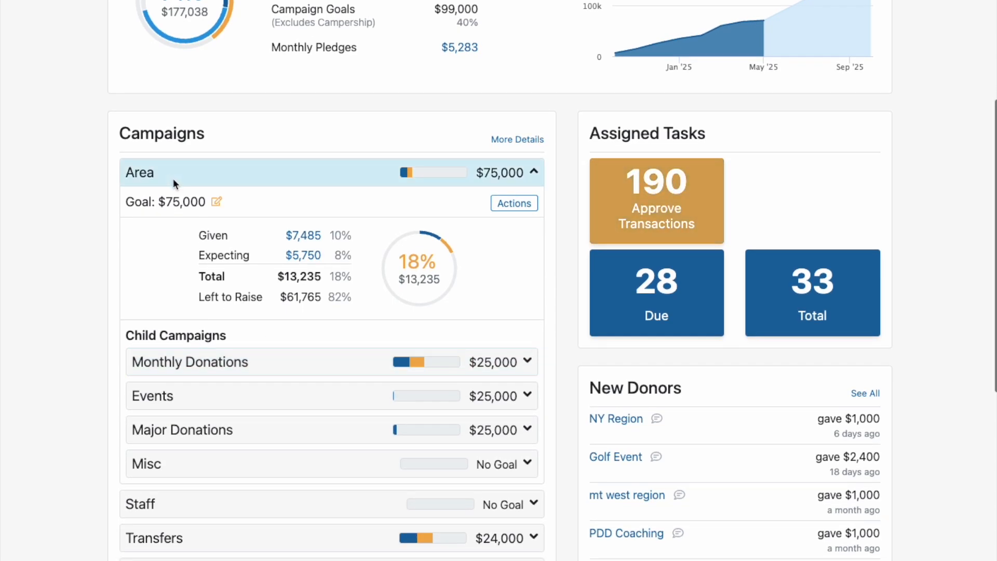
pyautogui.click(175, 173)
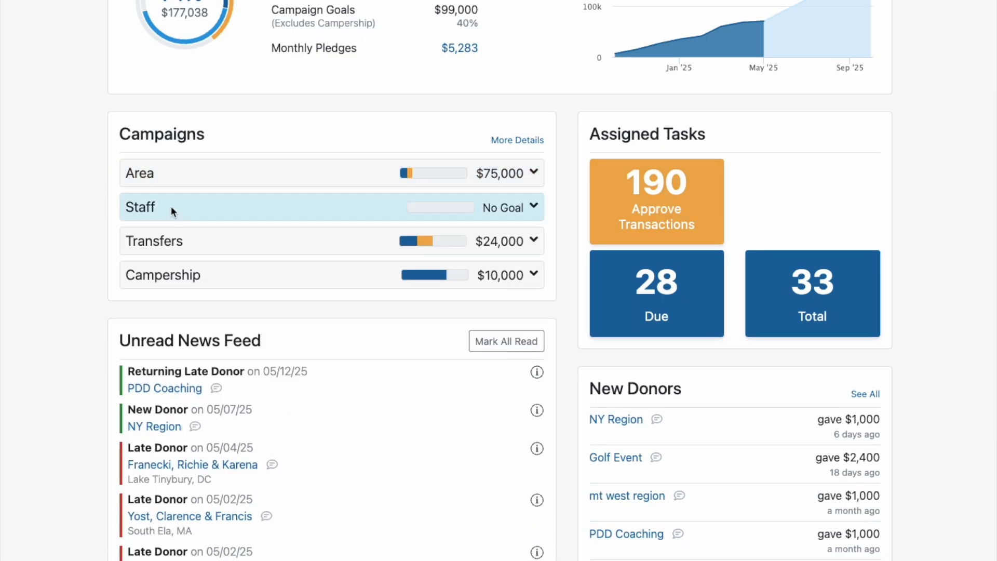
# Step: Add a child campaign under the Staff campaign, naming it with the staff member's full name
pyautogui.click(242, 209)
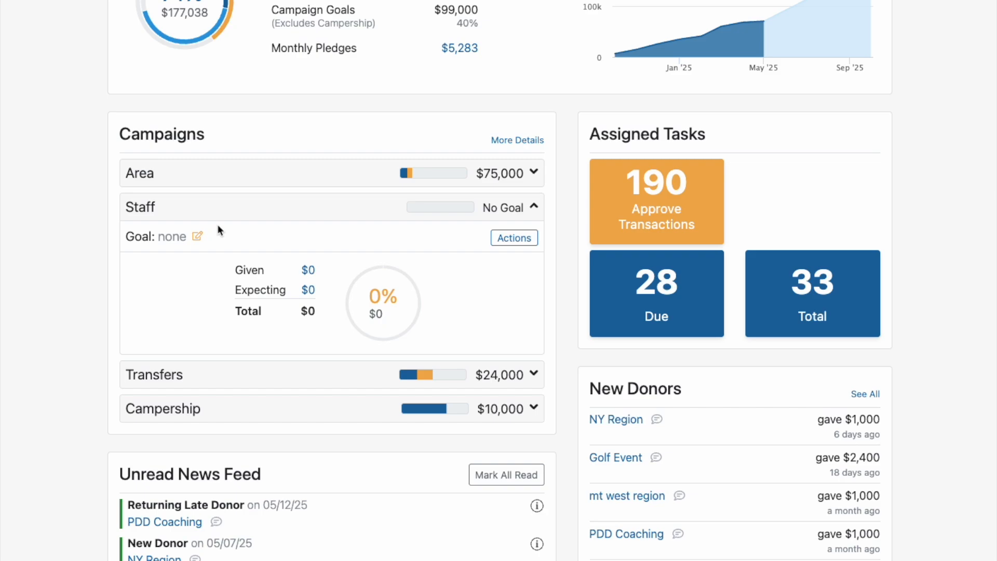
pyautogui.scroll(3, 118, 260)
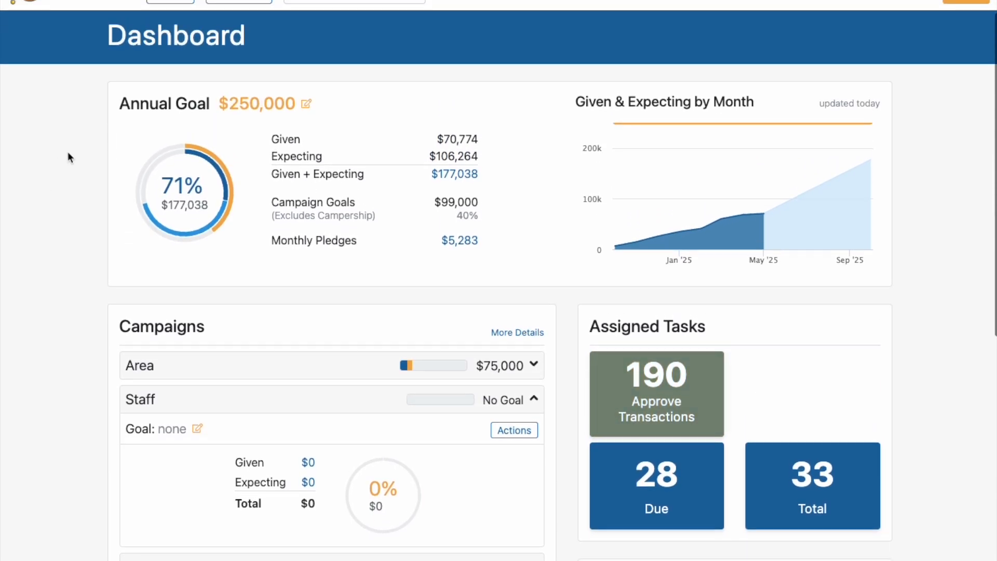
pyautogui.scroll(-2, 529, 328)
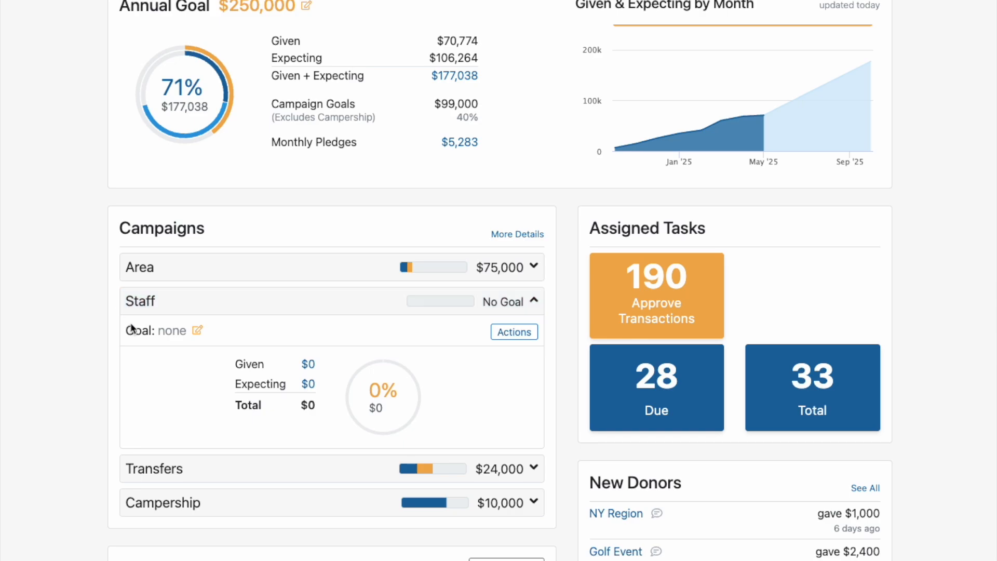
pyautogui.scroll(-1, 130, 326)
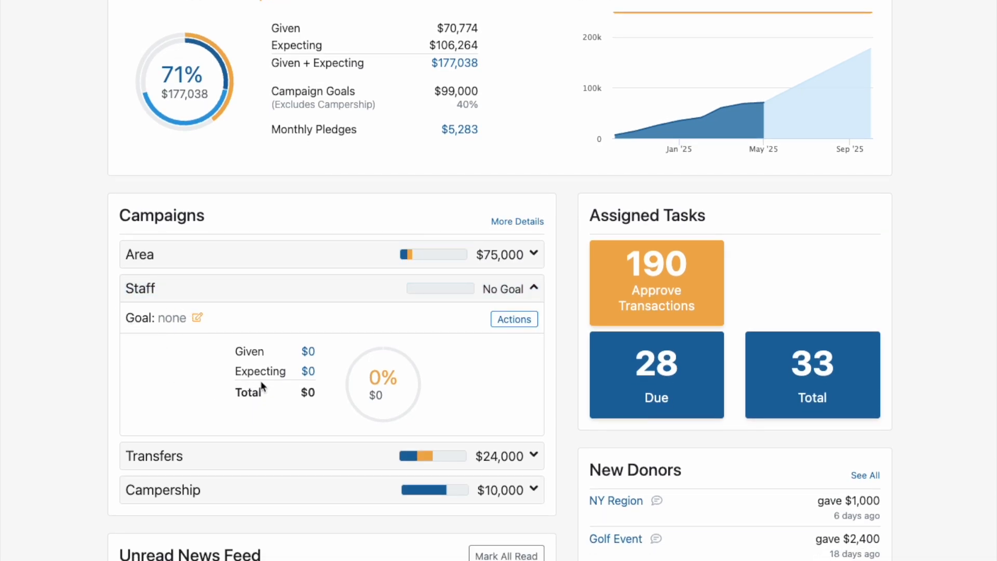
pyautogui.click(519, 319)
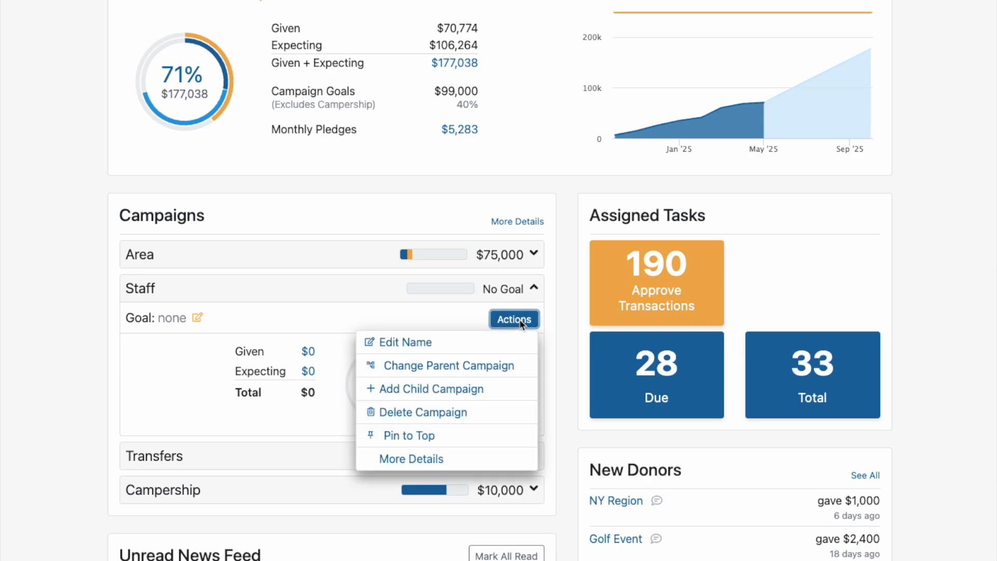
pyautogui.click(470, 390)
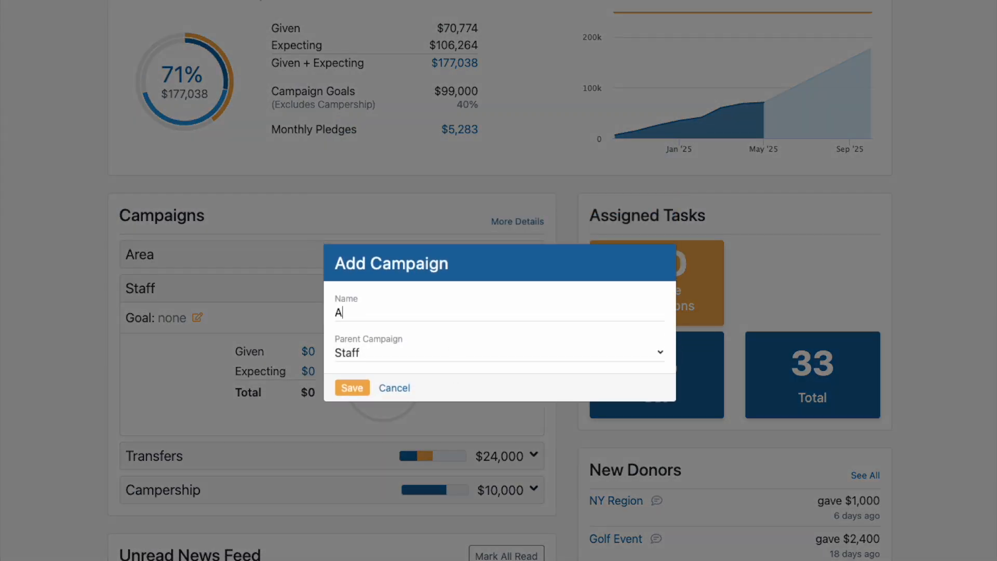
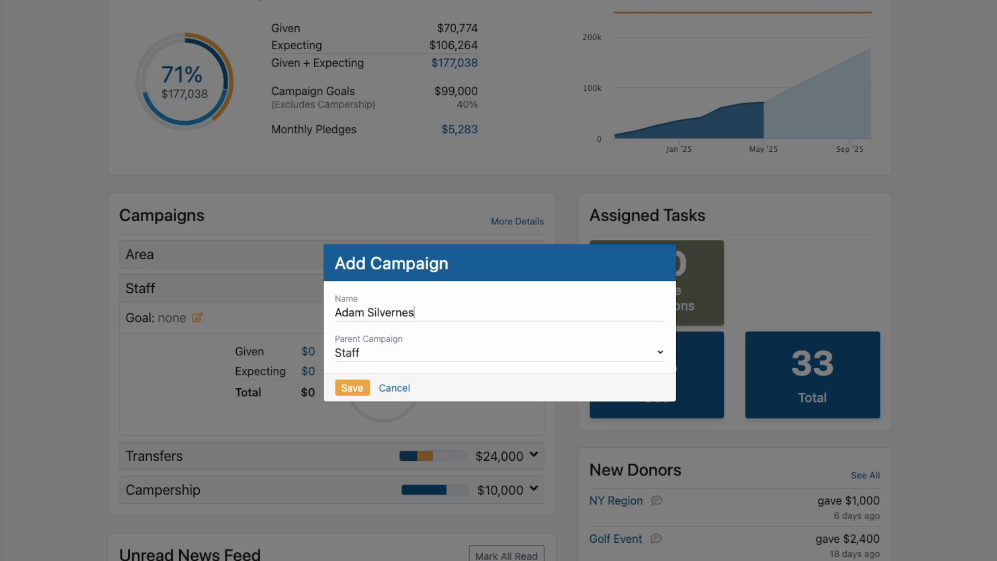
pyautogui.click(362, 390)
# Step: Set the goal of the staff member's child campaign to $36,000
pyautogui.scroll(-2, 302, 415)
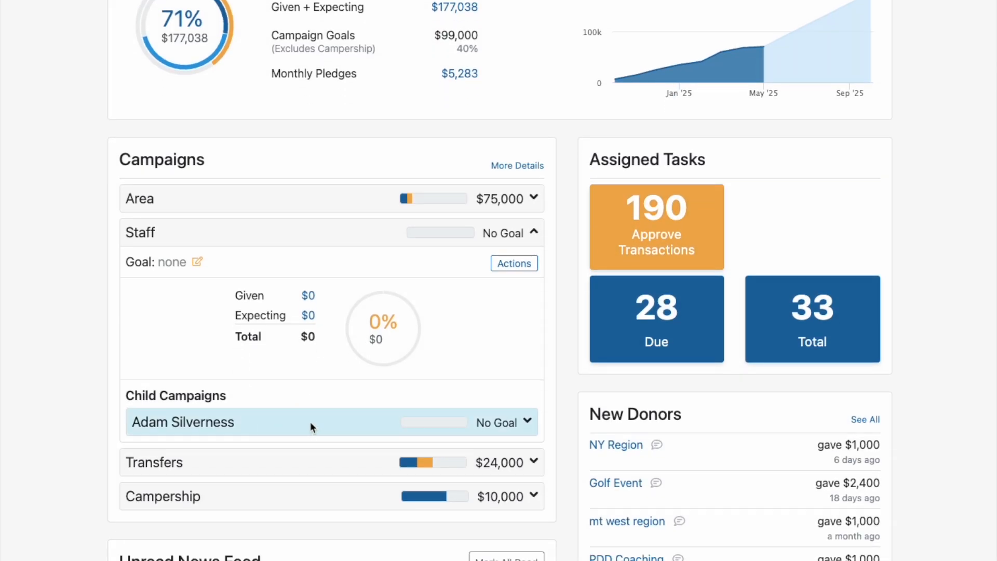
pyautogui.click(310, 422)
pyautogui.click(204, 451)
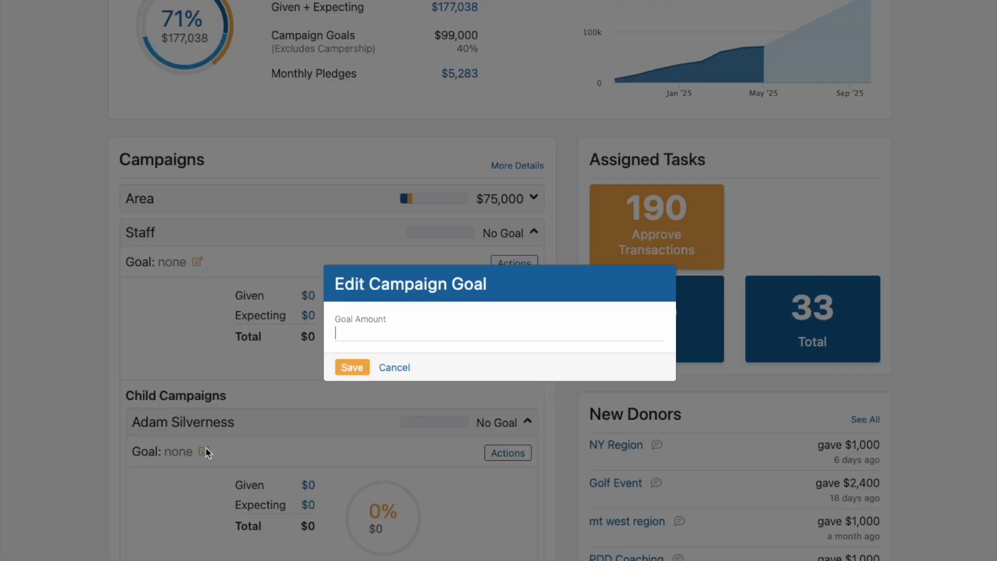
pyautogui.write('36000')
pyautogui.click(354, 369)
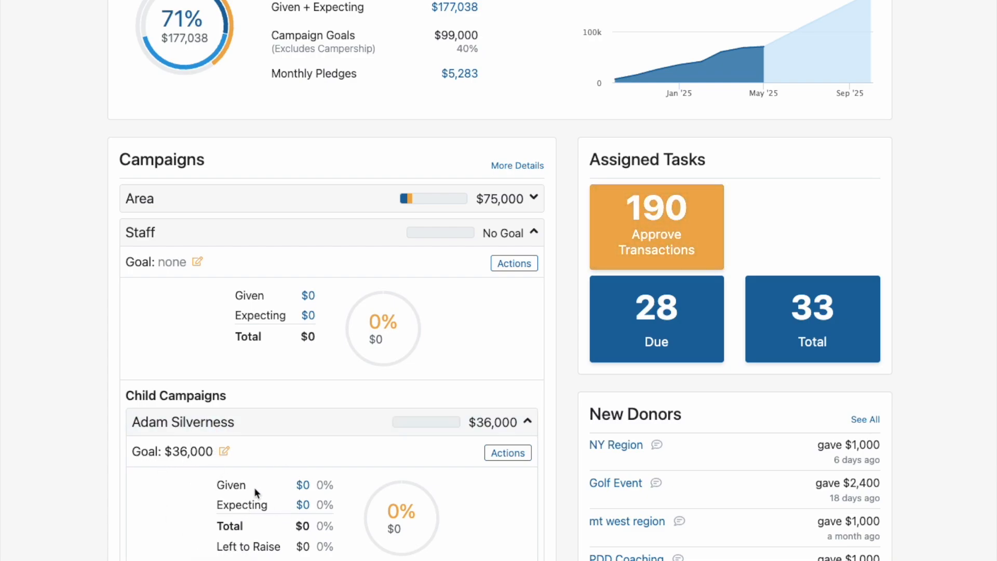
# Step: Set the parent Staff campaign's goal to $36,000 and collapse the campaign
pyautogui.click(197, 262)
pyautogui.write('36000')
pyautogui.click(350, 368)
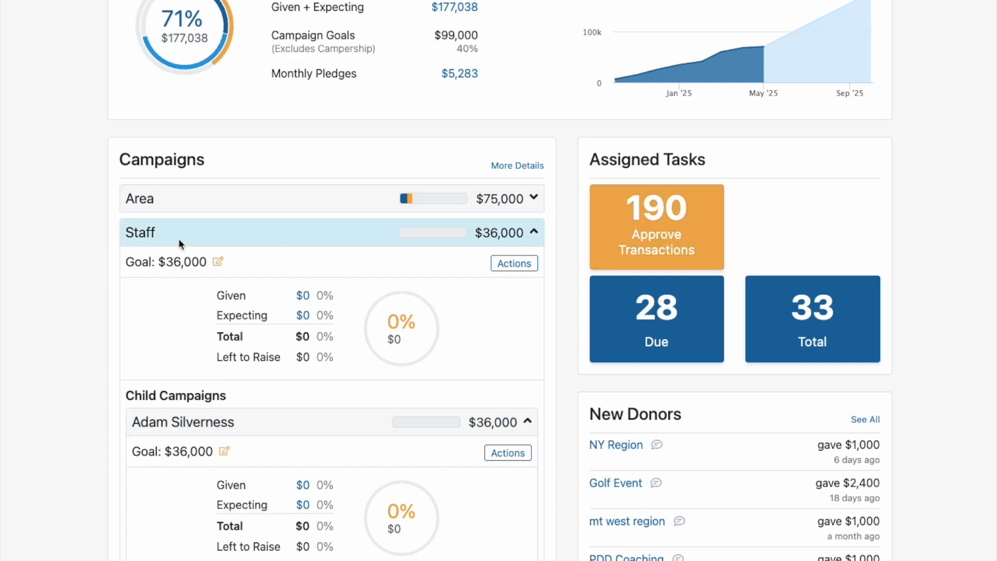
pyautogui.click(254, 232)
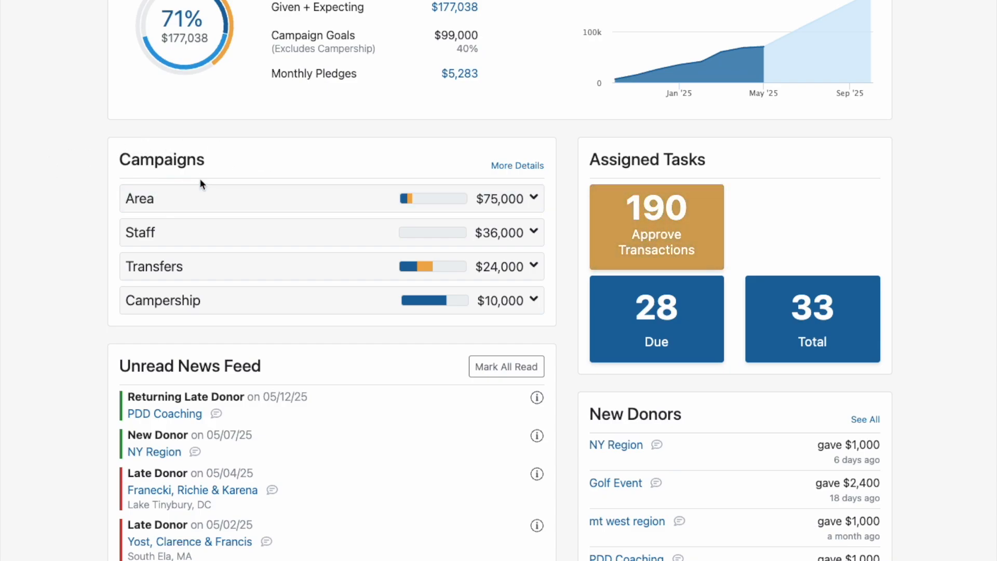
# Step: Open the transactions awaiting approval and assign the $750 donation dated 12/19/24 to the staff member's child campaign under Staff
pyautogui.click(670, 240)
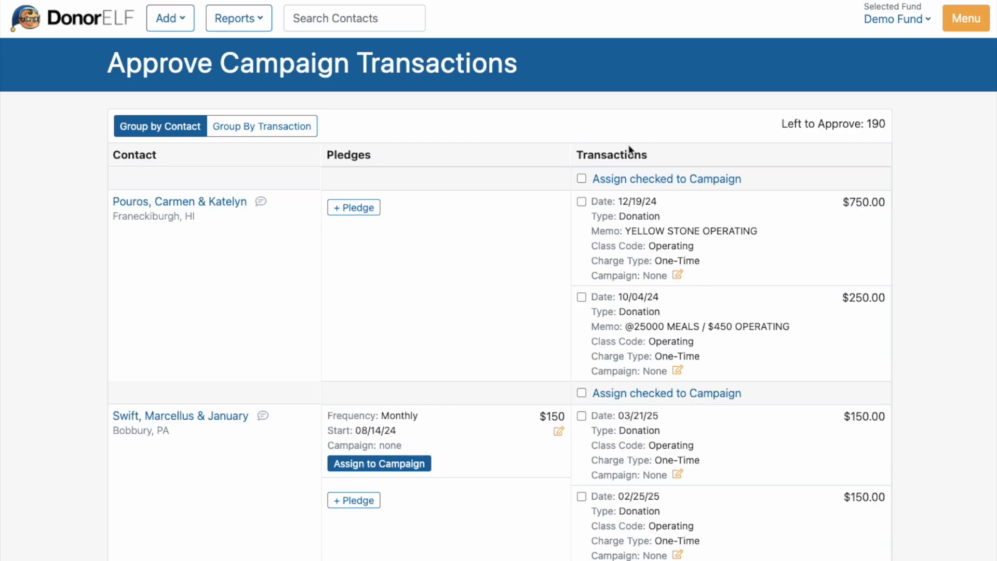
pyautogui.click(676, 274)
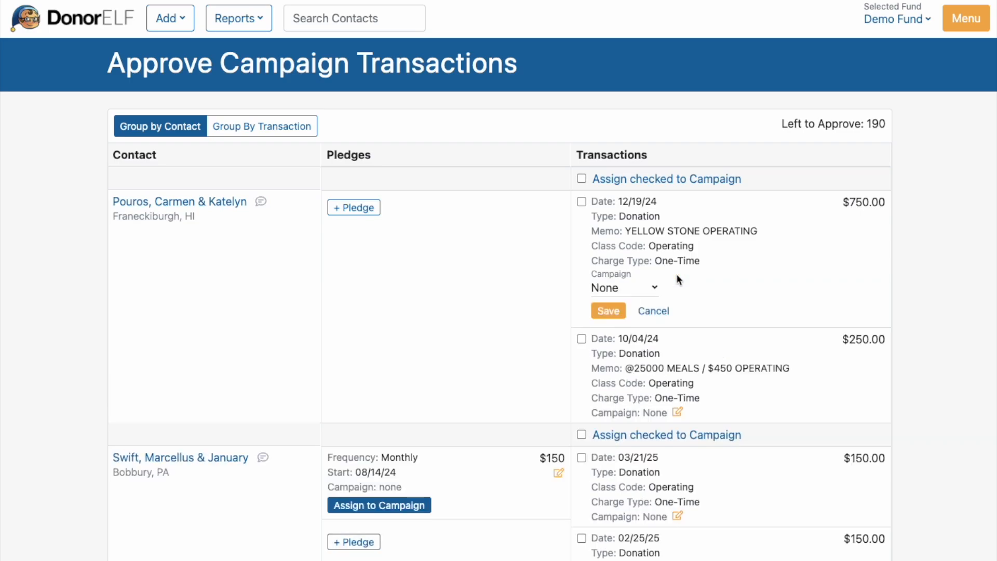
pyautogui.click(639, 290)
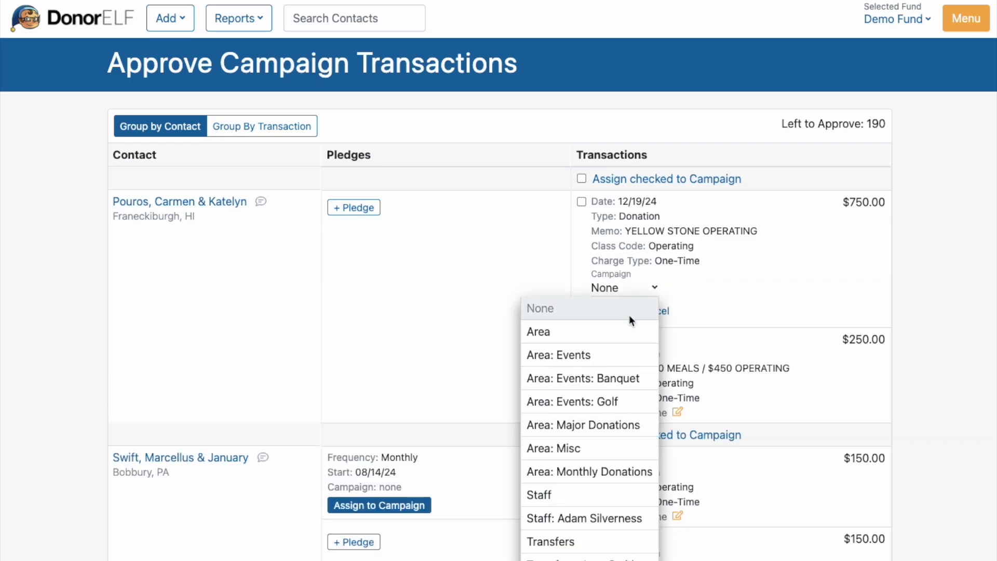
pyautogui.scroll(-1, 631, 349)
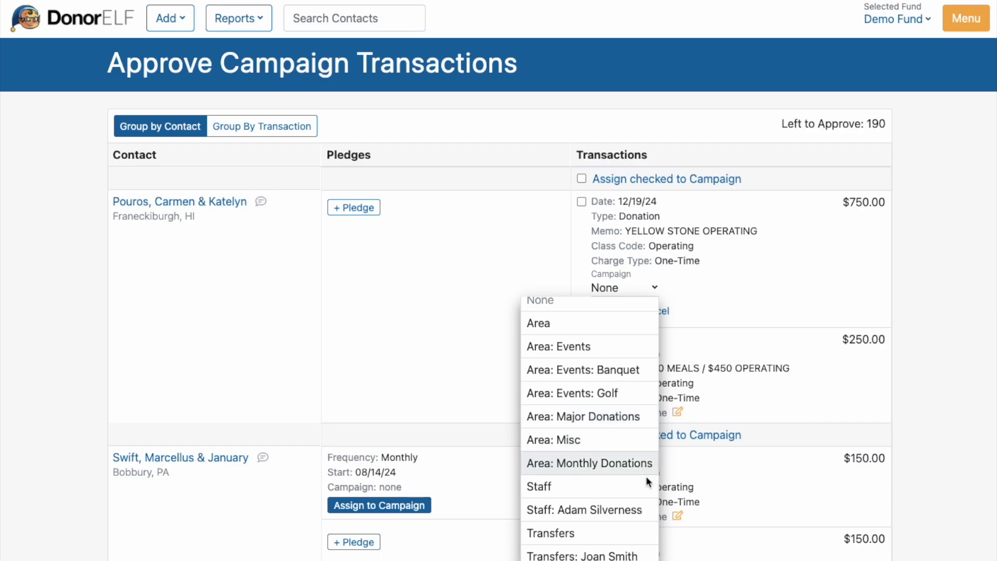
pyautogui.click(629, 510)
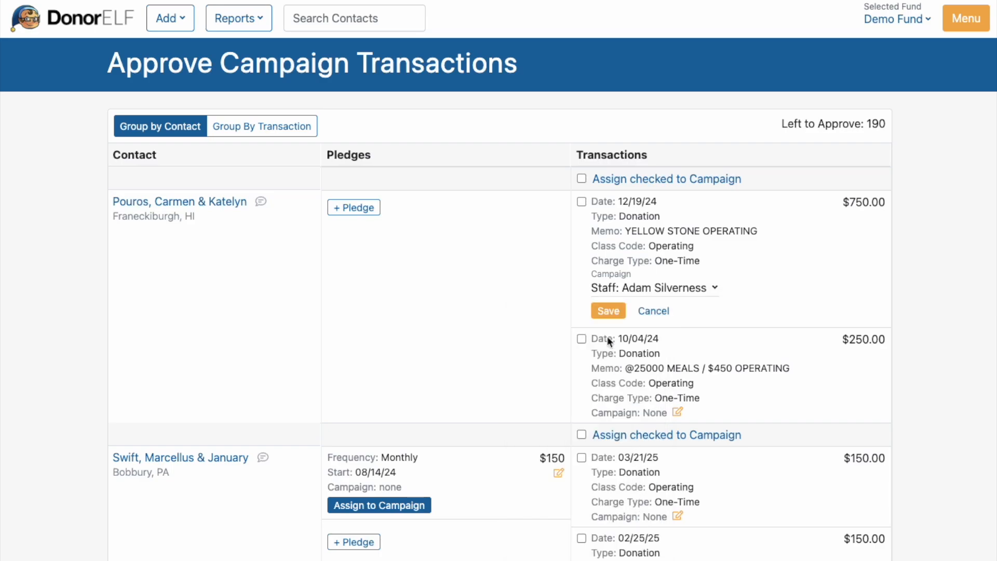
pyautogui.click(602, 311)
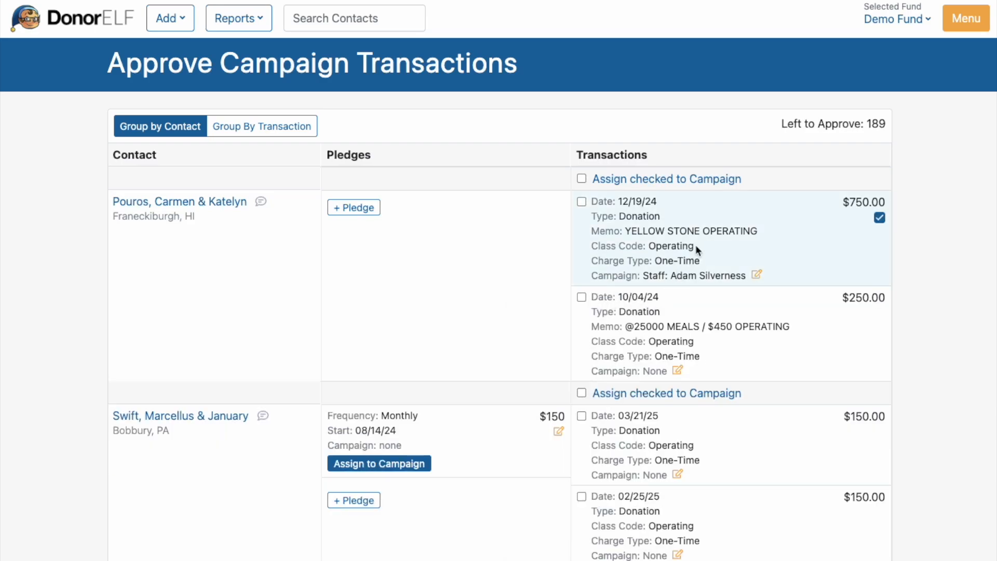
# Step: Assign the $250 donation dated 10/04/24 to the same staff member's child campaign
pyautogui.click(677, 370)
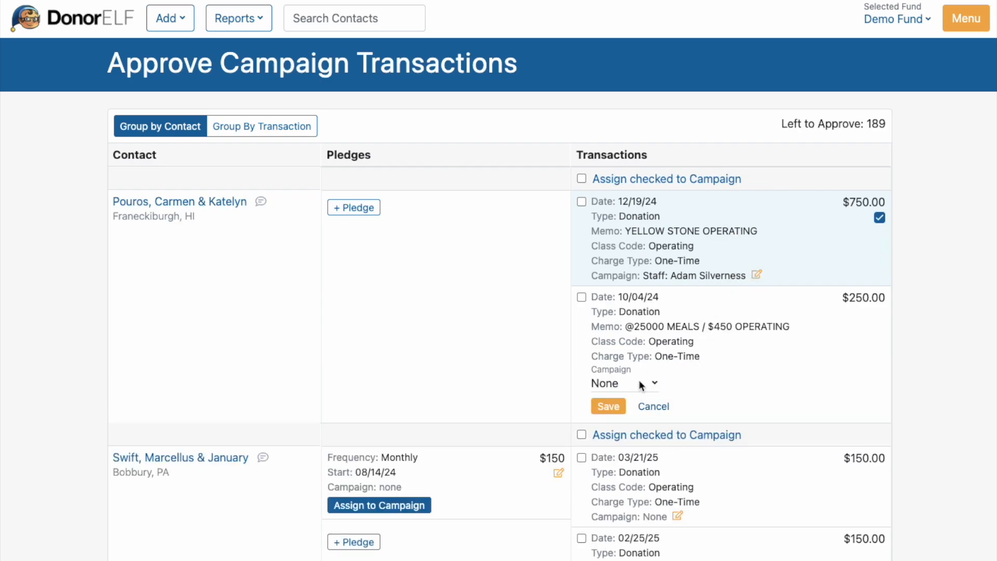
pyautogui.click(639, 383)
pyautogui.click(582, 326)
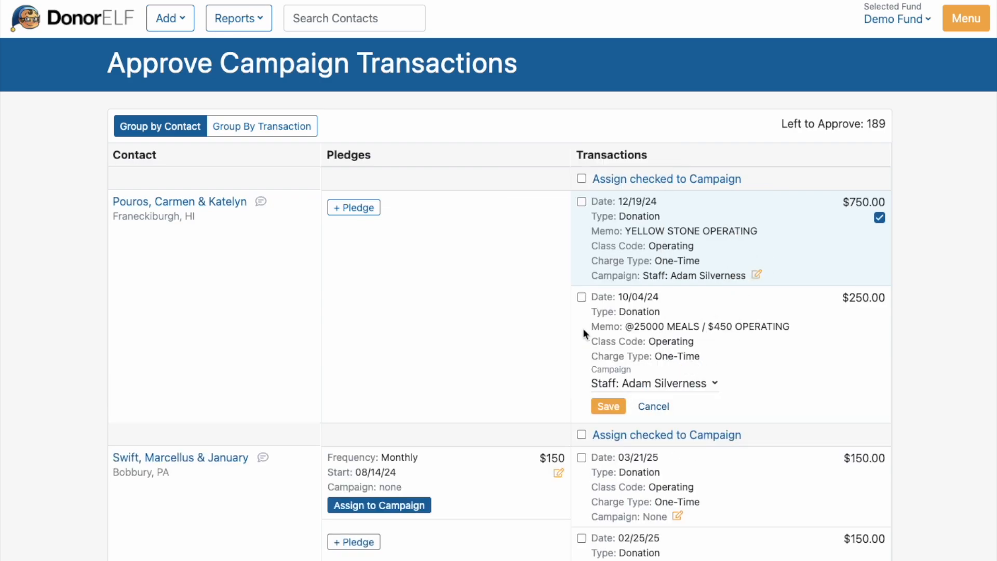
pyautogui.click(607, 406)
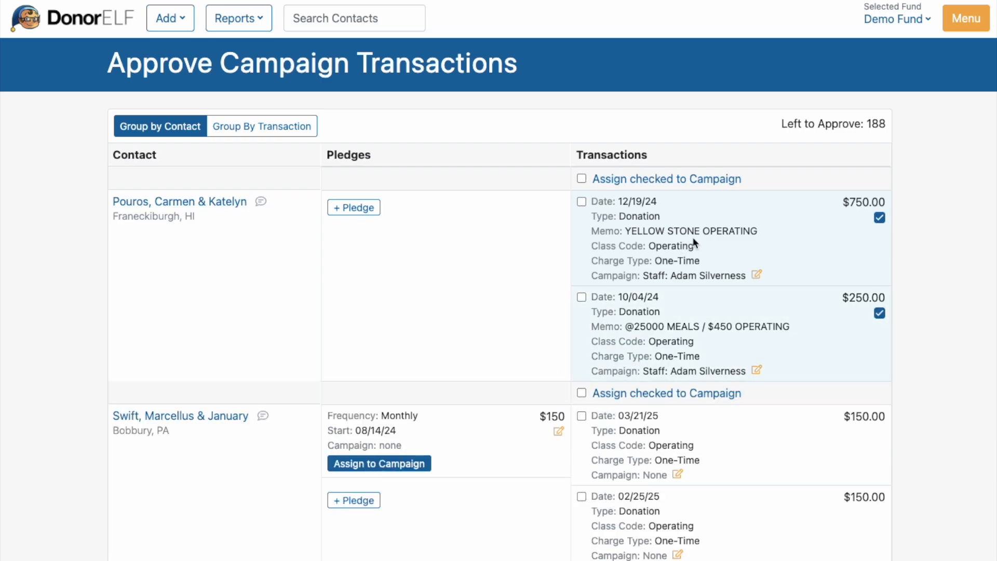
# Step: Assign the $150 monthly pledge starting 08/14/24 to the staff member's child campaign under Staff
pyautogui.scroll(-20, 711, 325)
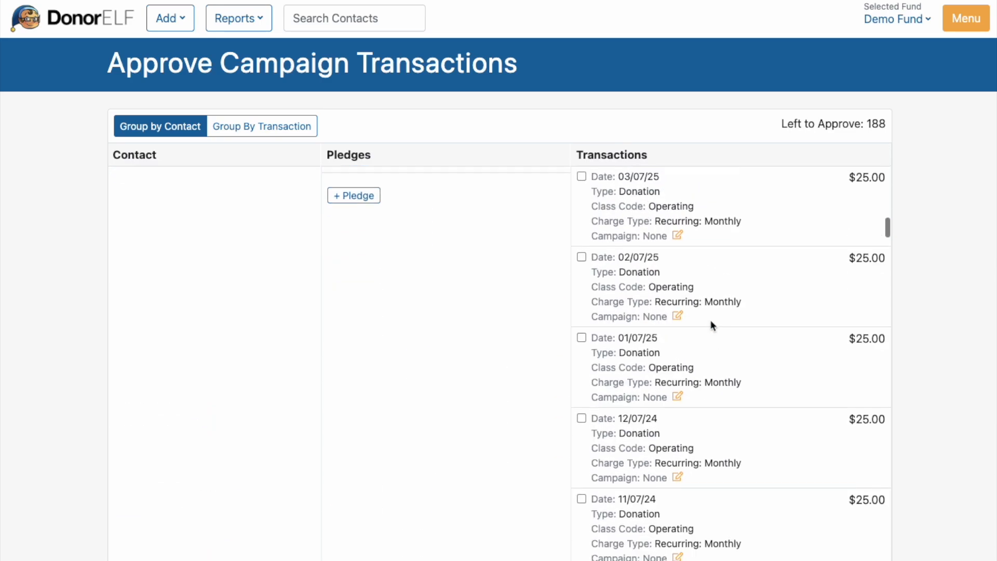
pyautogui.scroll(20, 711, 320)
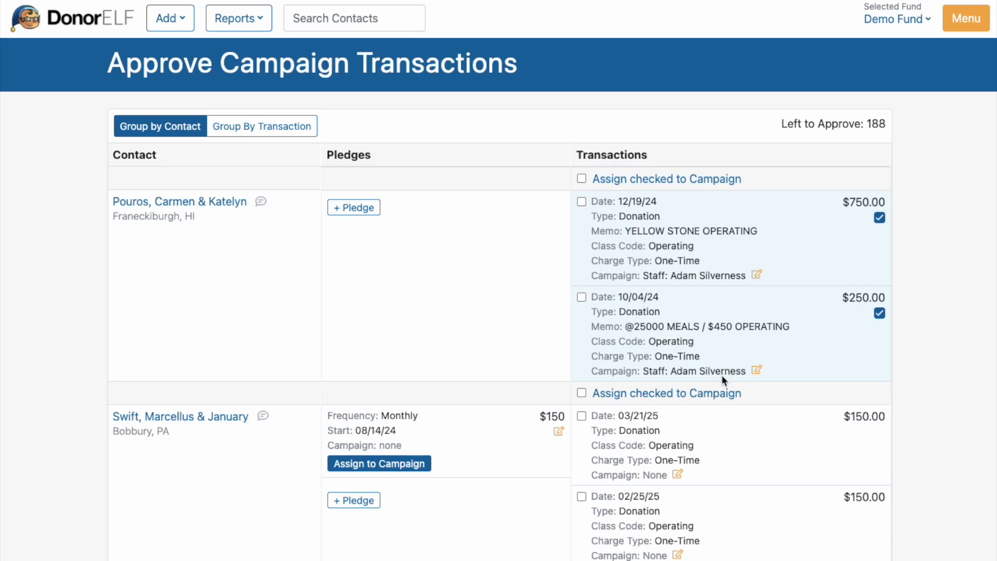
pyautogui.scroll(-3, 721, 399)
pyautogui.scroll(-2, 718, 394)
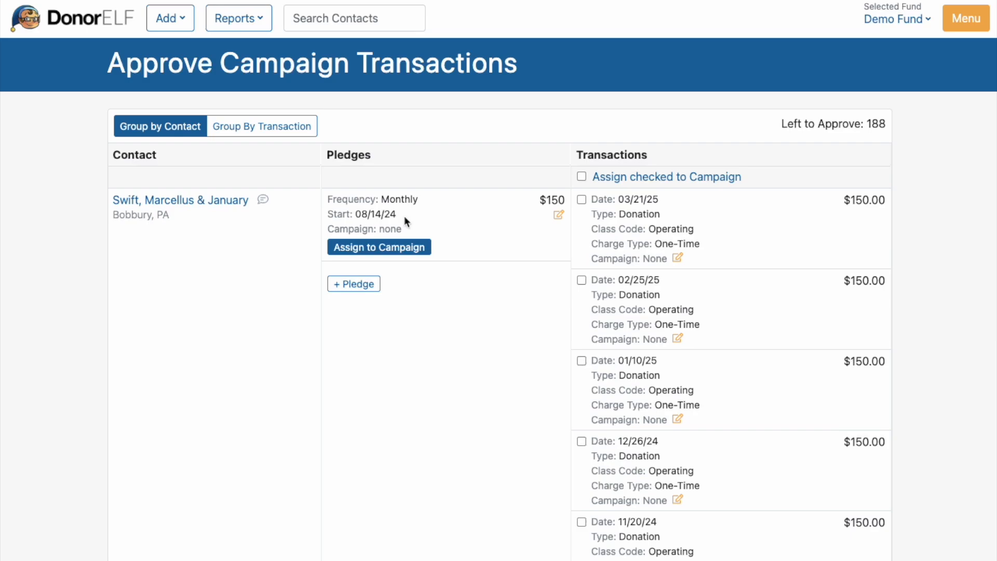
pyautogui.scroll(-3, 753, 252)
pyautogui.scroll(4, 752, 252)
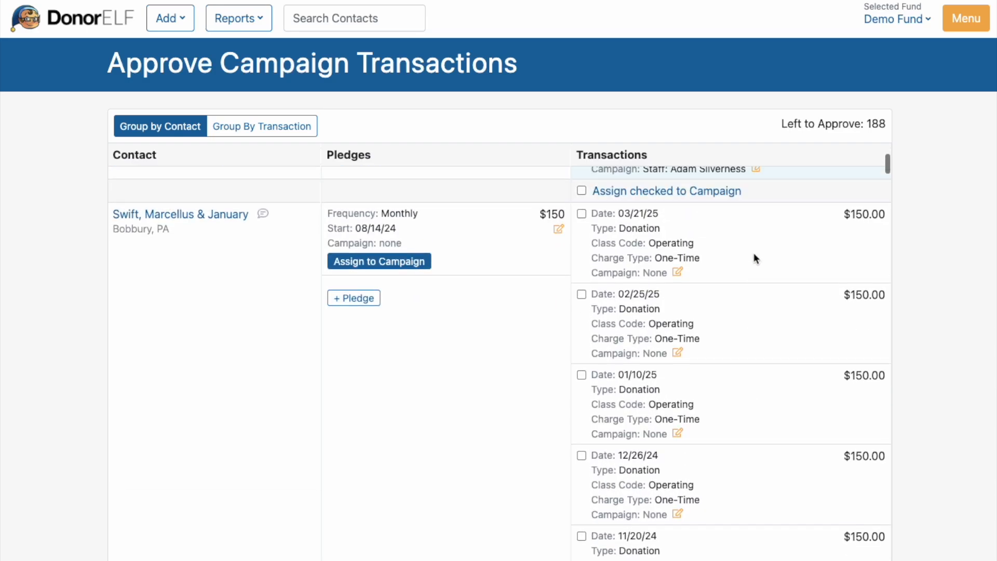
pyautogui.scroll(-1, 752, 258)
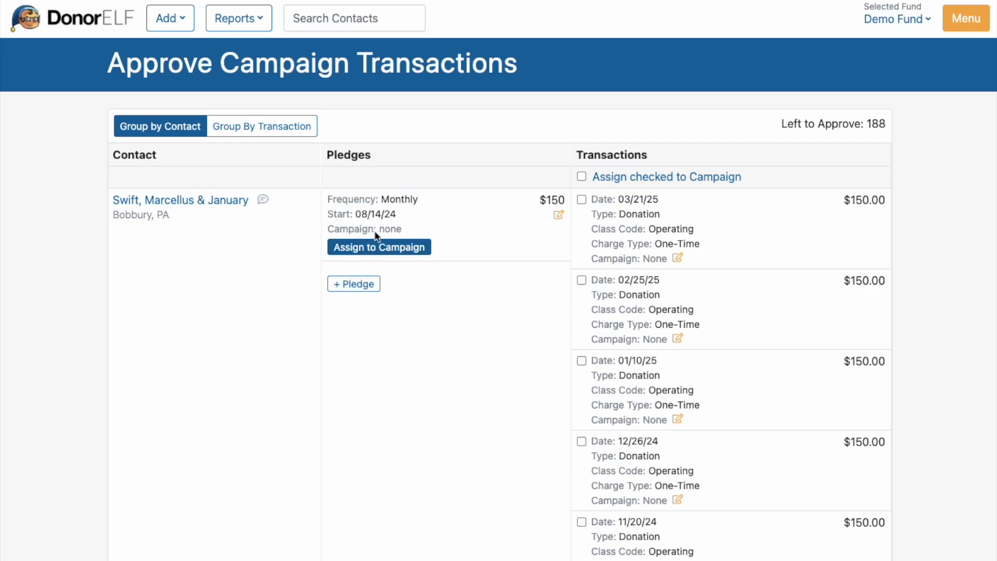
pyautogui.click(388, 247)
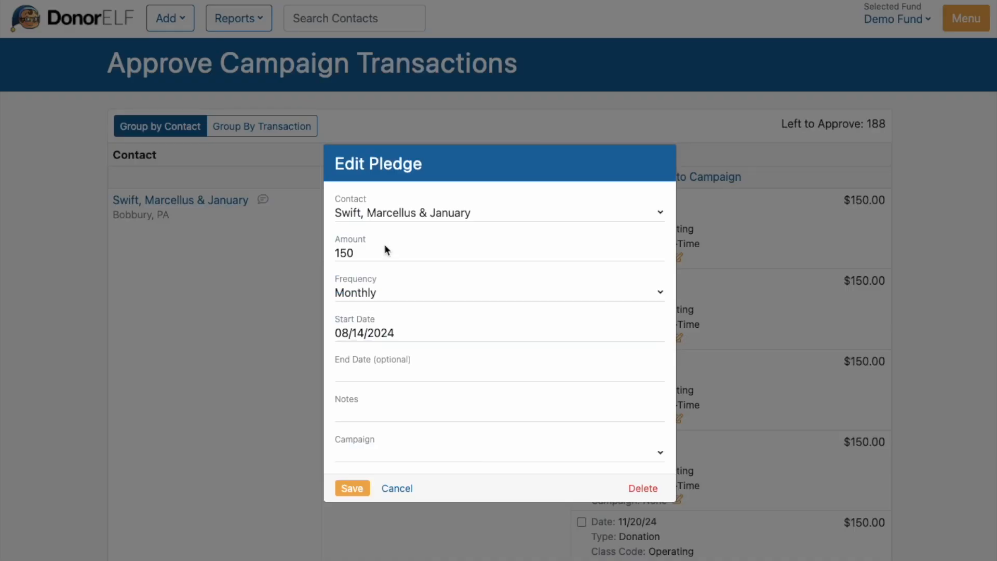
pyautogui.click(382, 450)
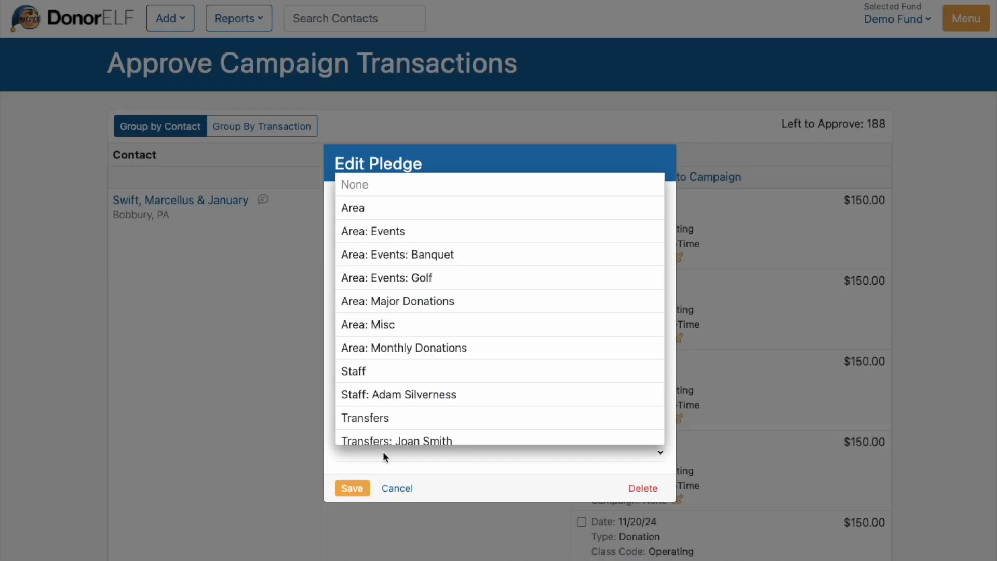
pyautogui.click(388, 395)
pyautogui.click(354, 488)
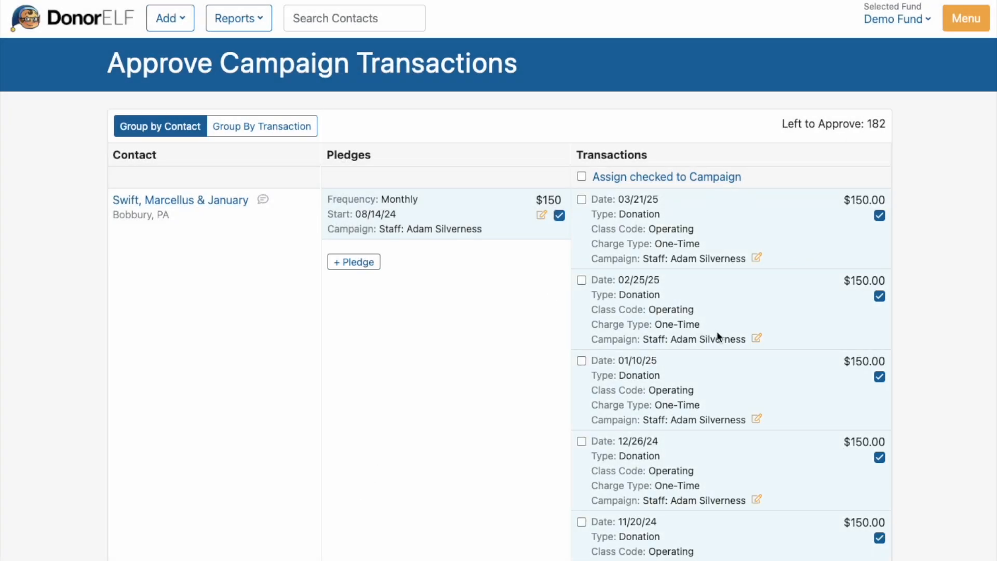
# Step: Review the campaign assignments on the pledge's $150 donations and return to the dashboard
pyautogui.scroll(-3, 718, 336)
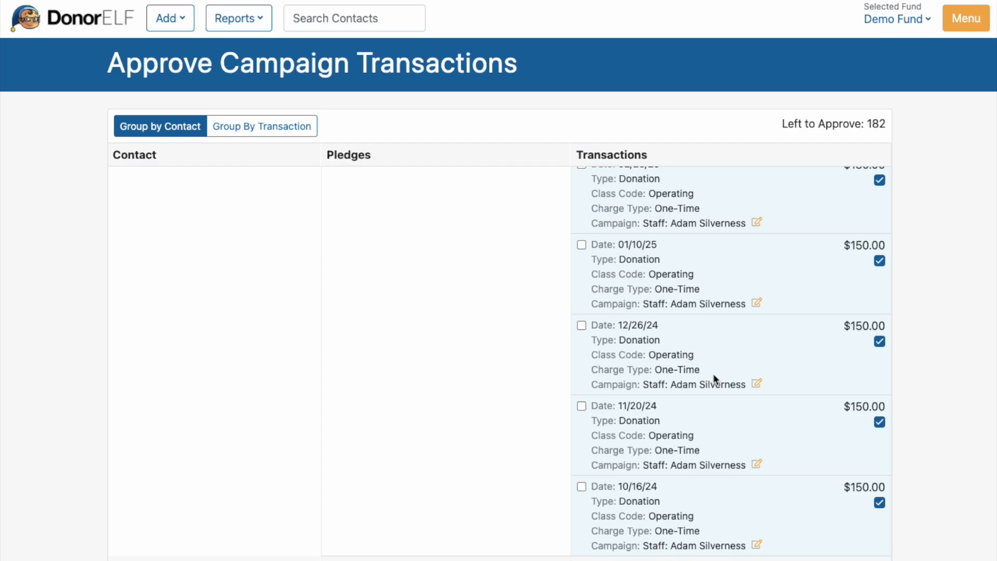
pyautogui.scroll(-2, 712, 373)
pyautogui.scroll(10, 707, 369)
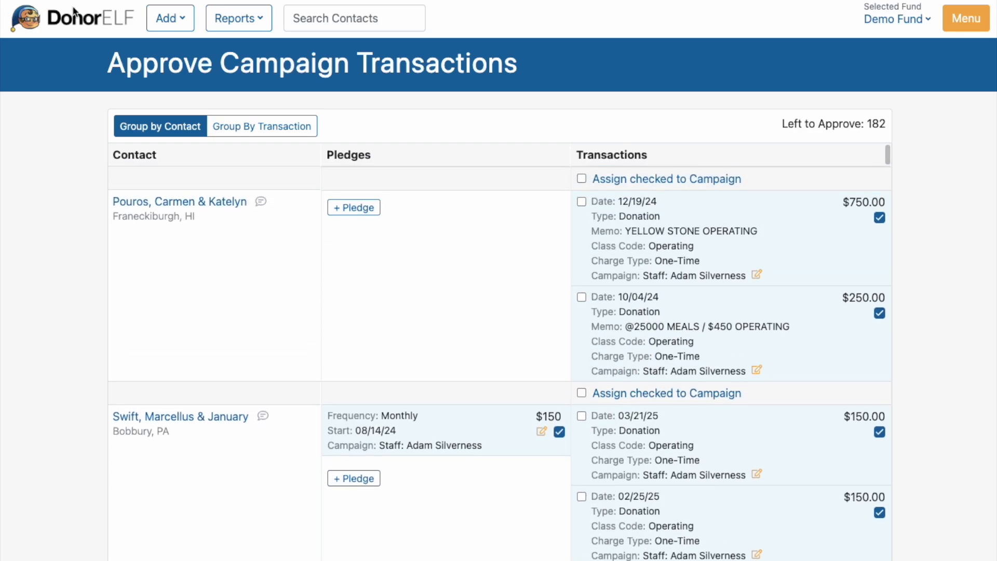
pyautogui.click(89, 17)
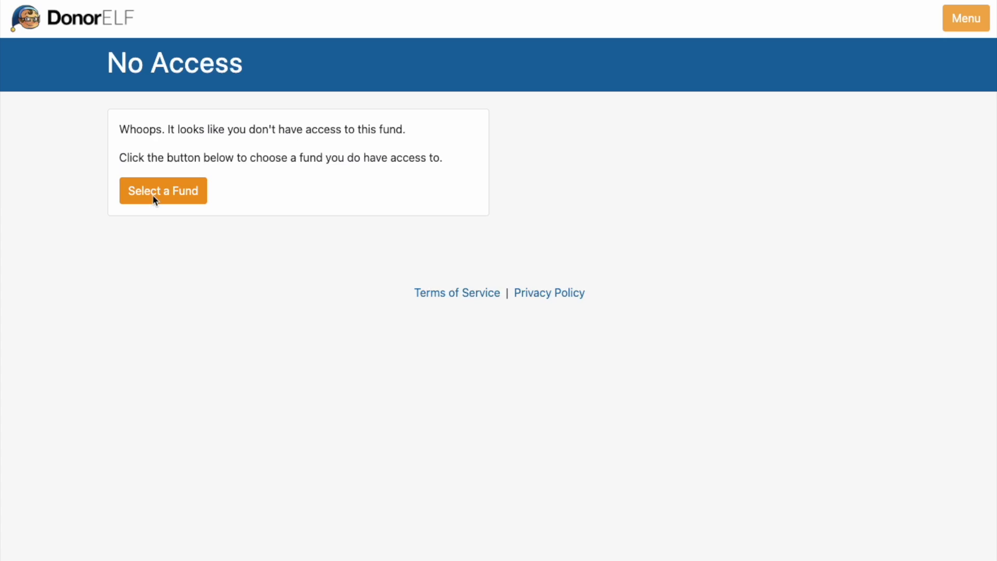
# Step: Filter the fund list by "demo" and select the Demo Fund to open its dashboard
pyautogui.click(154, 200)
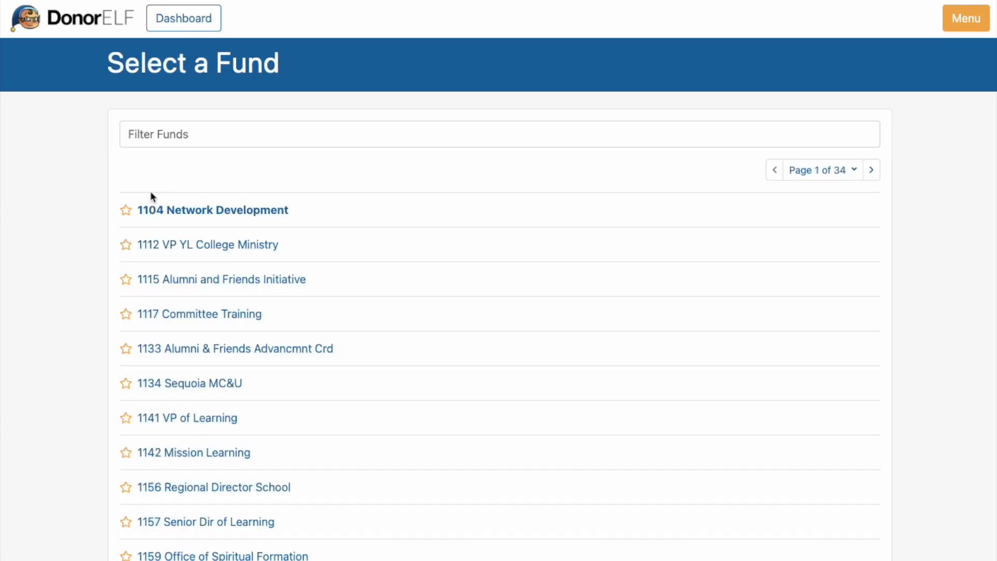
pyautogui.write('demo')
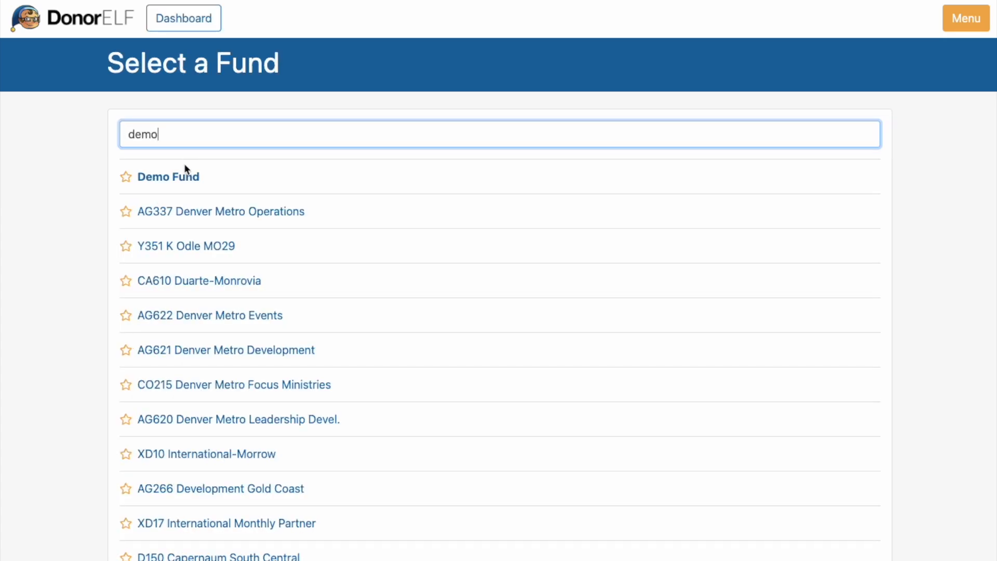
pyautogui.click(185, 175)
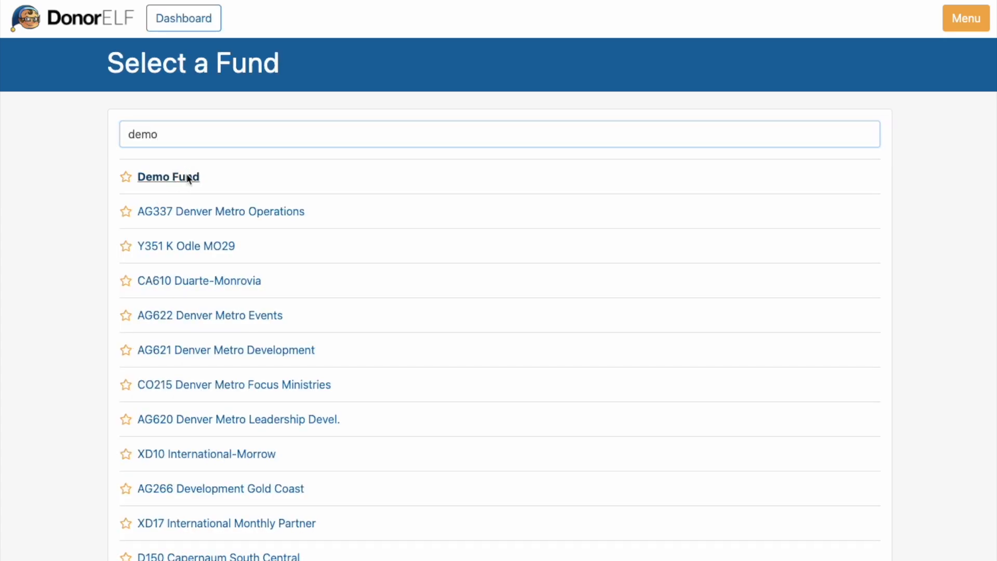
pyautogui.click(182, 193)
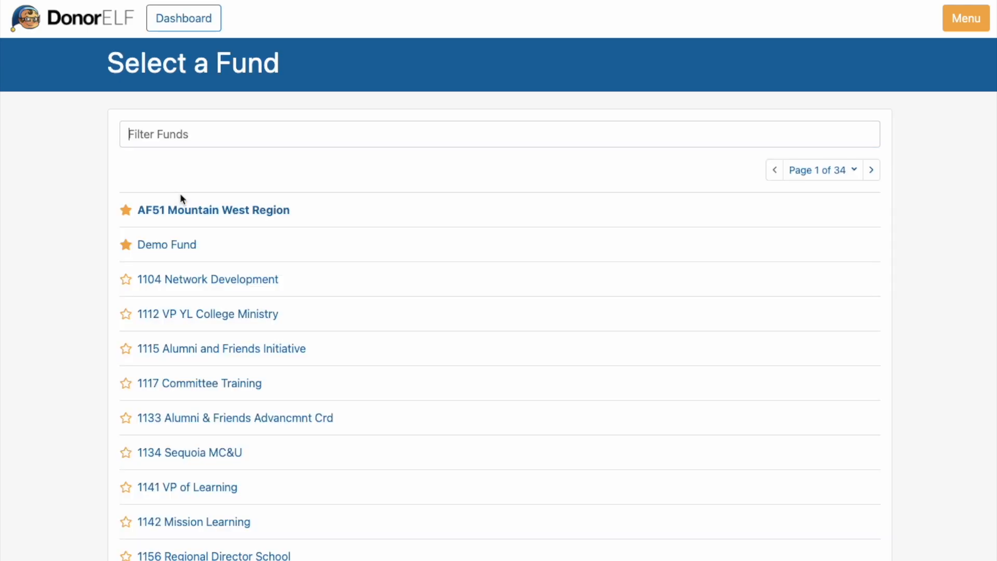
pyautogui.click(179, 243)
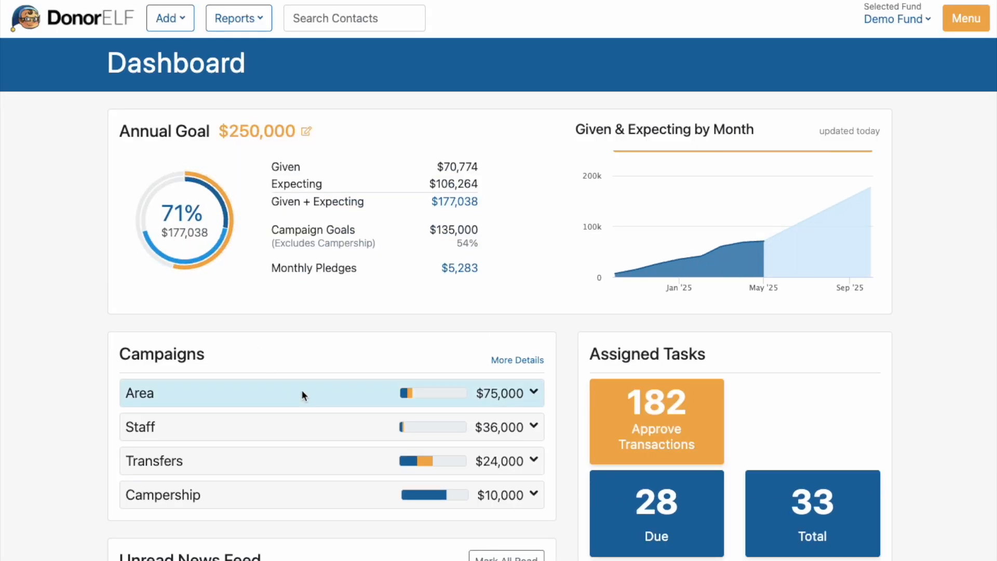
# Step: Expand the Staff campaign and its child campaign to examine the given and expecting amounts
pyautogui.click(294, 423)
pyautogui.scroll(-1, 295, 432)
pyautogui.scroll(-3, 289, 425)
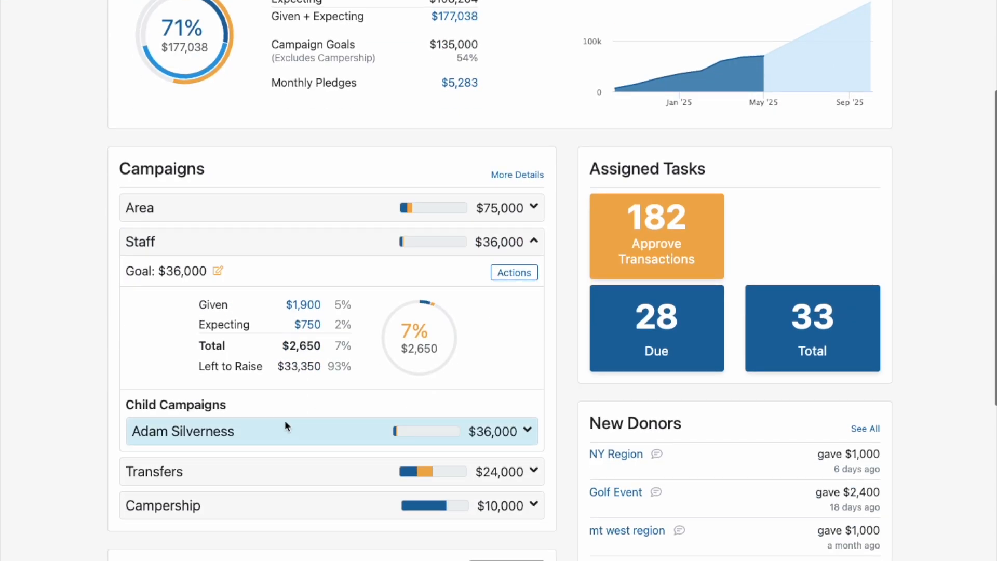
pyautogui.click(285, 428)
pyautogui.scroll(-1, 287, 436)
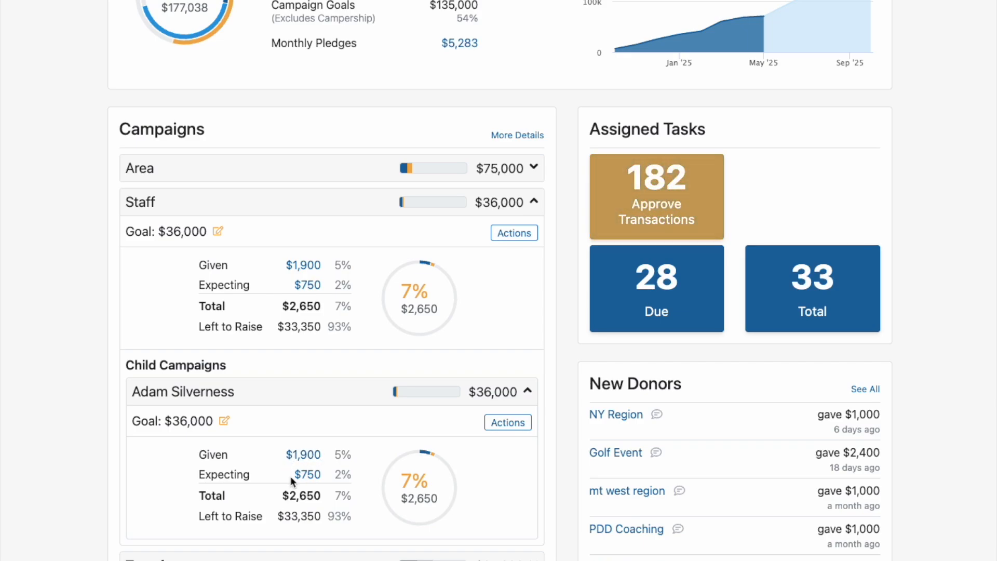
# Step: Review the transactions behind the child campaign's given amount, then return to the dashboard
pyautogui.click(298, 456)
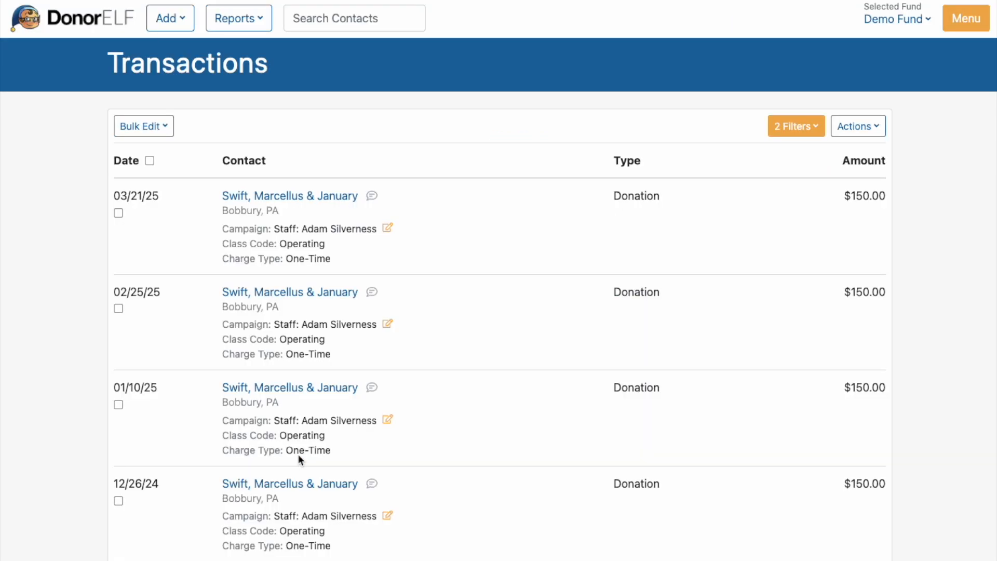
pyautogui.scroll(-3, 297, 453)
pyautogui.scroll(3, 298, 453)
pyautogui.click(65, 21)
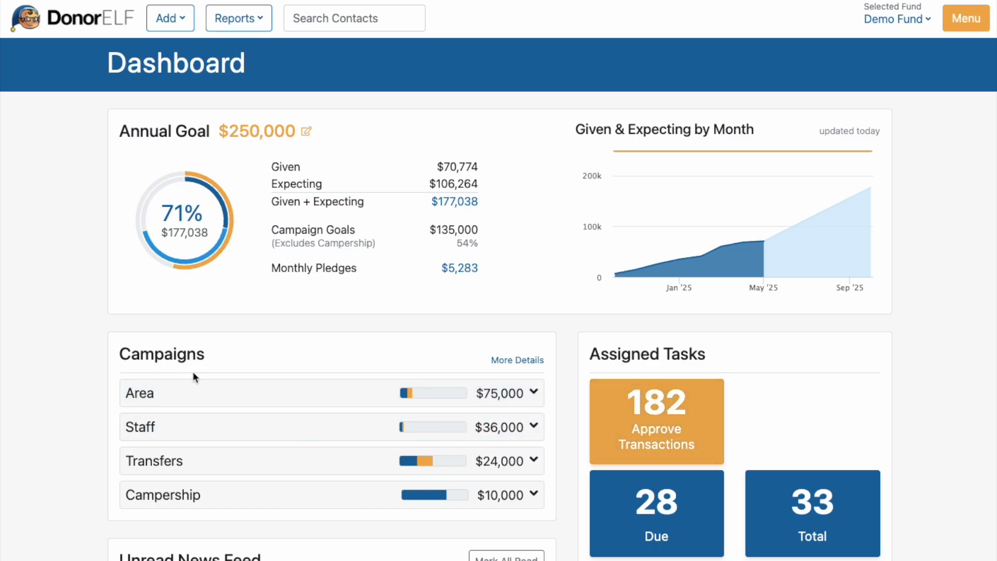
# Step: Examine the Staff campaign's and its child campaign's progress toward their goals again, then collapse both
pyautogui.click(328, 425)
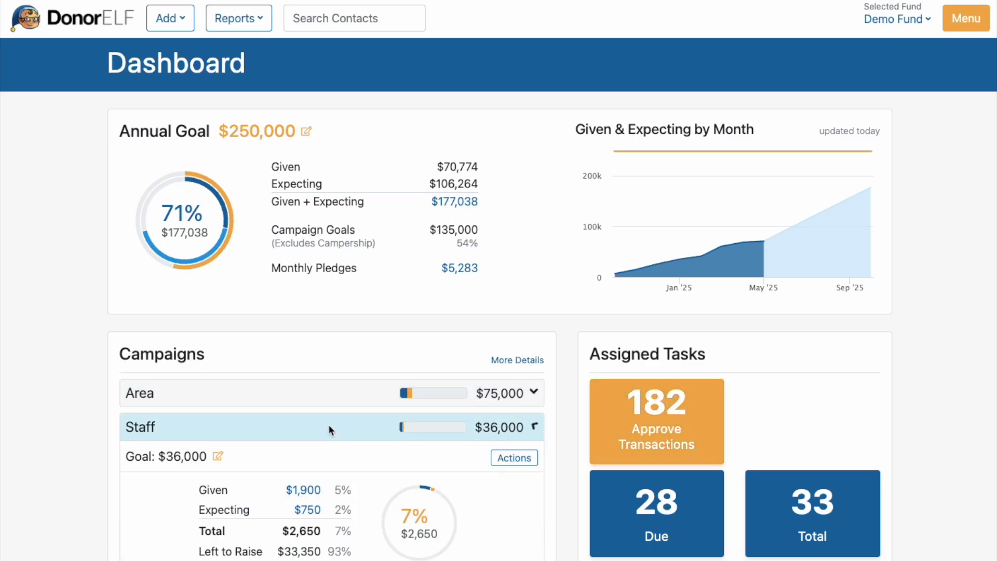
pyautogui.scroll(-3, 329, 424)
pyautogui.click(335, 479)
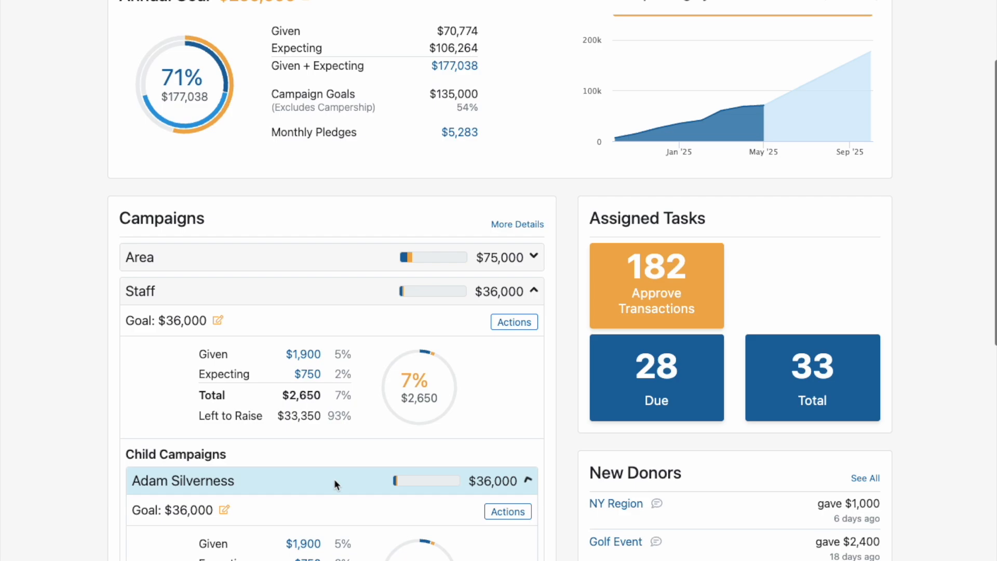
pyautogui.scroll(-3, 332, 469)
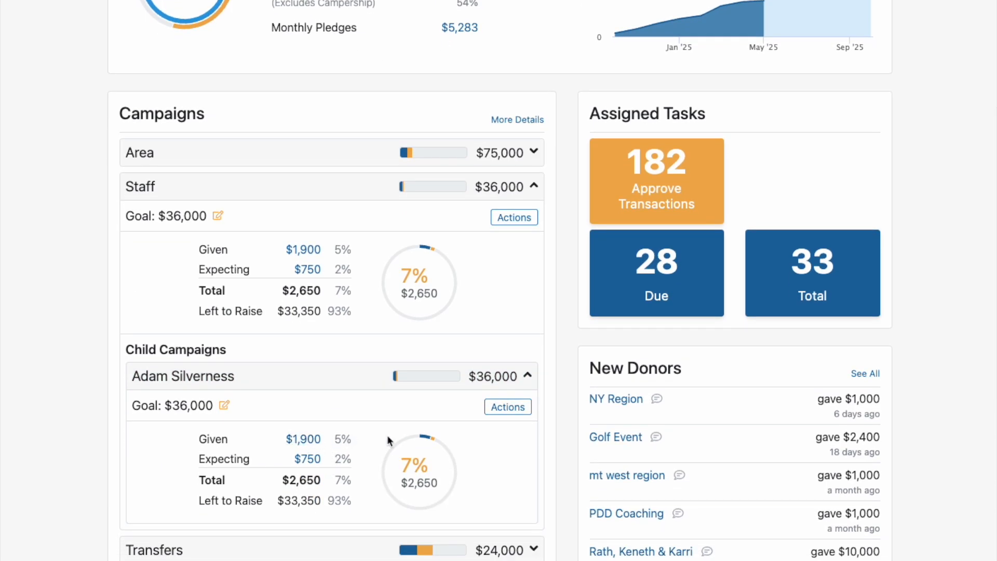
pyautogui.moveTo(428, 434)
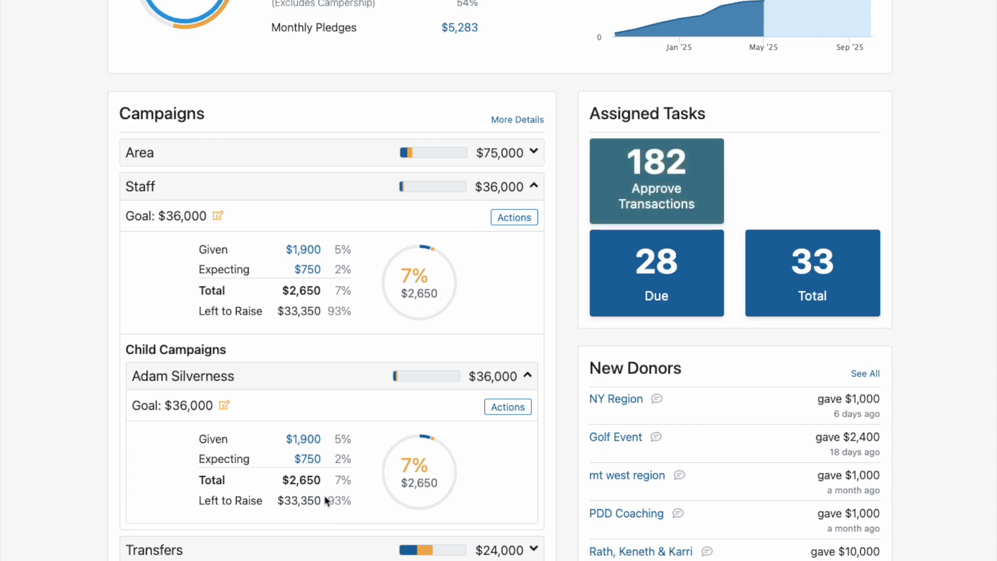
pyautogui.click(272, 378)
pyautogui.scroll(4, 270, 382)
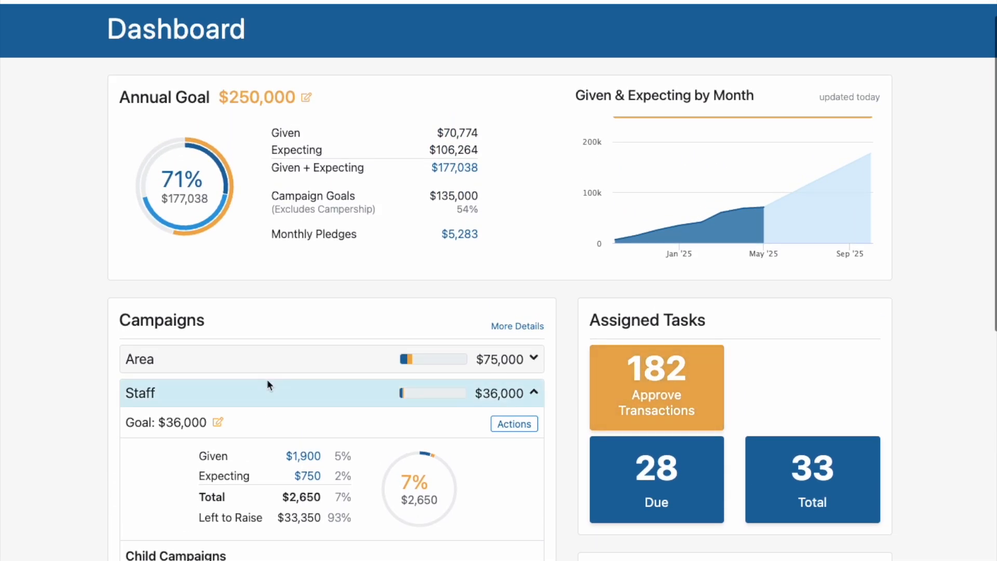
pyautogui.click(269, 390)
pyautogui.scroll(1, 268, 389)
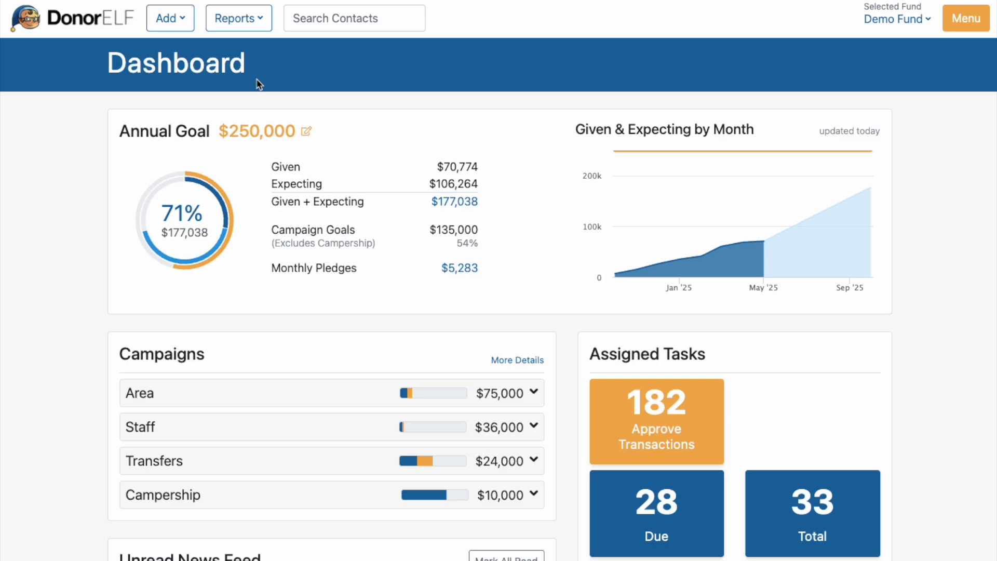
# Step: Start a new journal from the Journals report and name it as the staff member's journal, using their full name
pyautogui.click(250, 24)
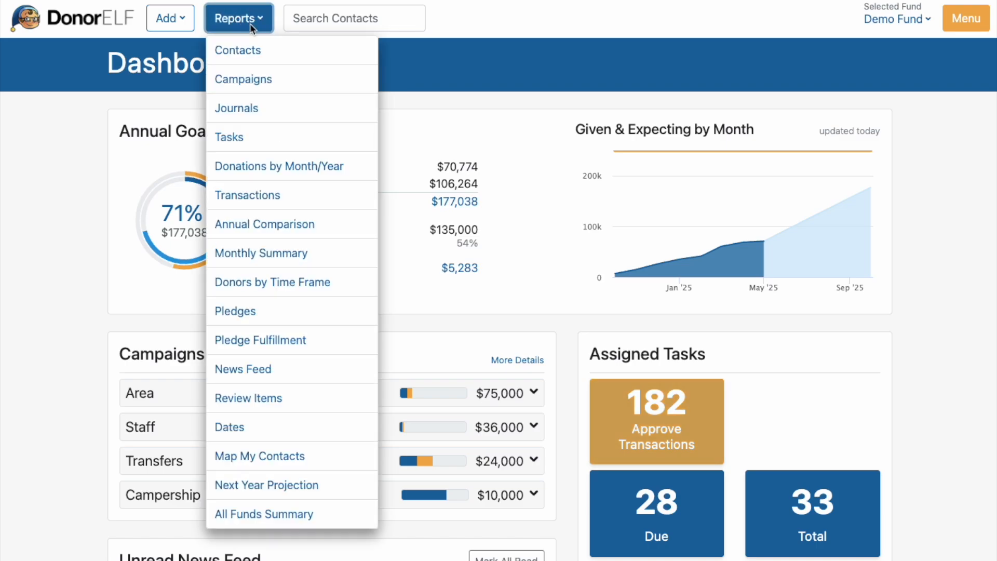
pyautogui.click(254, 110)
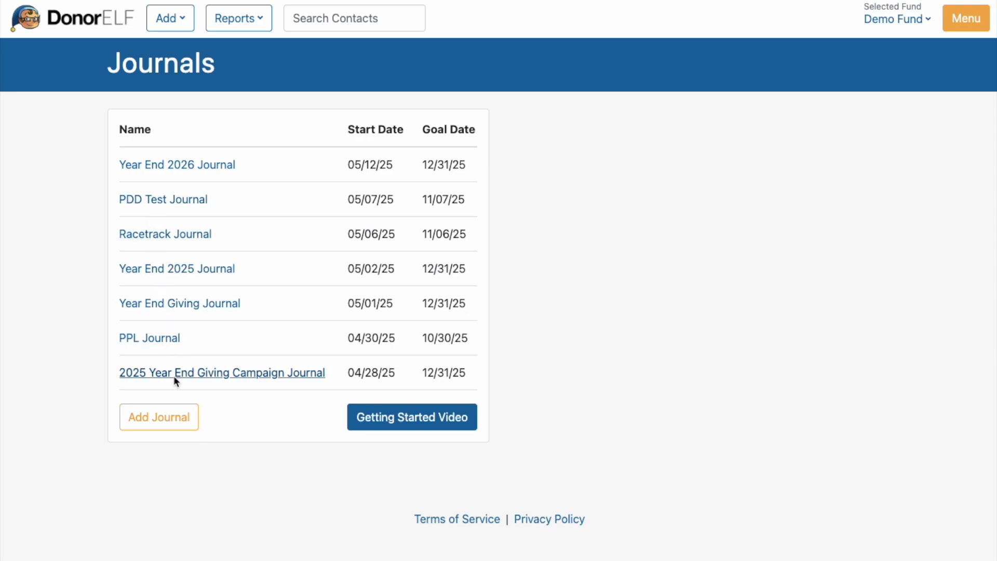
pyautogui.click(157, 419)
pyautogui.click(210, 213)
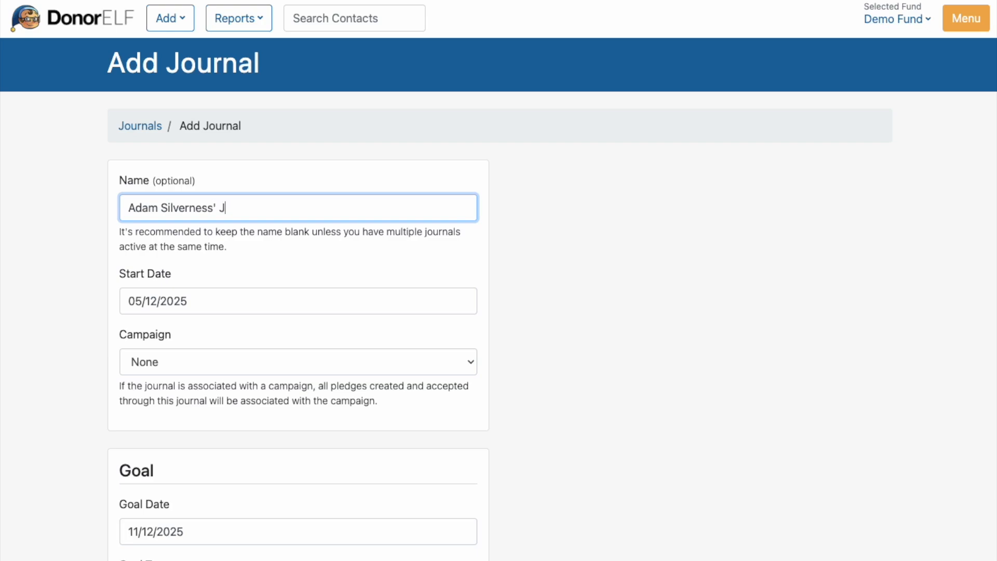
pyautogui.write('ournal')
# Step: Associate the new journal with the staff member's child campaign under Staff
pyautogui.click(194, 359)
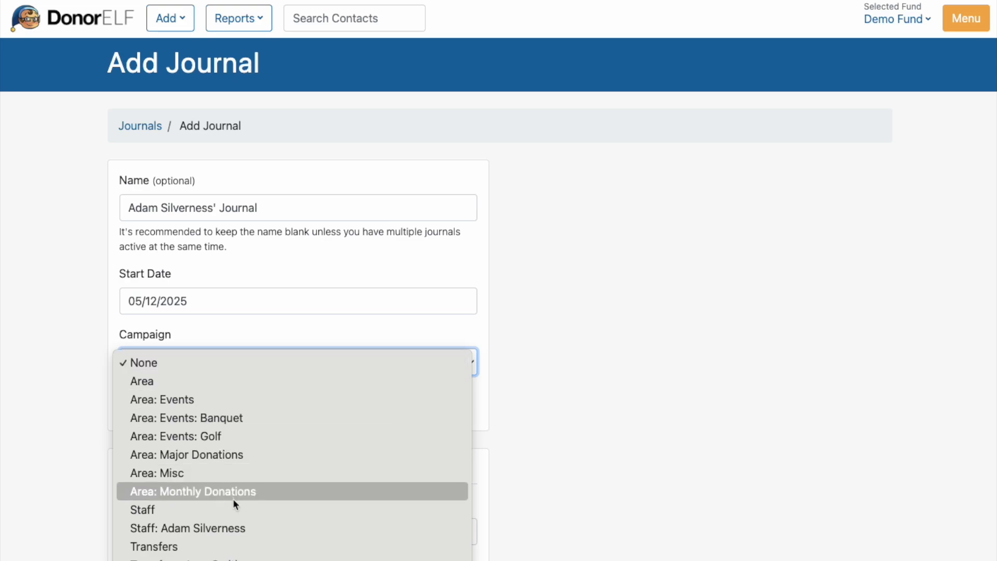
pyautogui.click(239, 528)
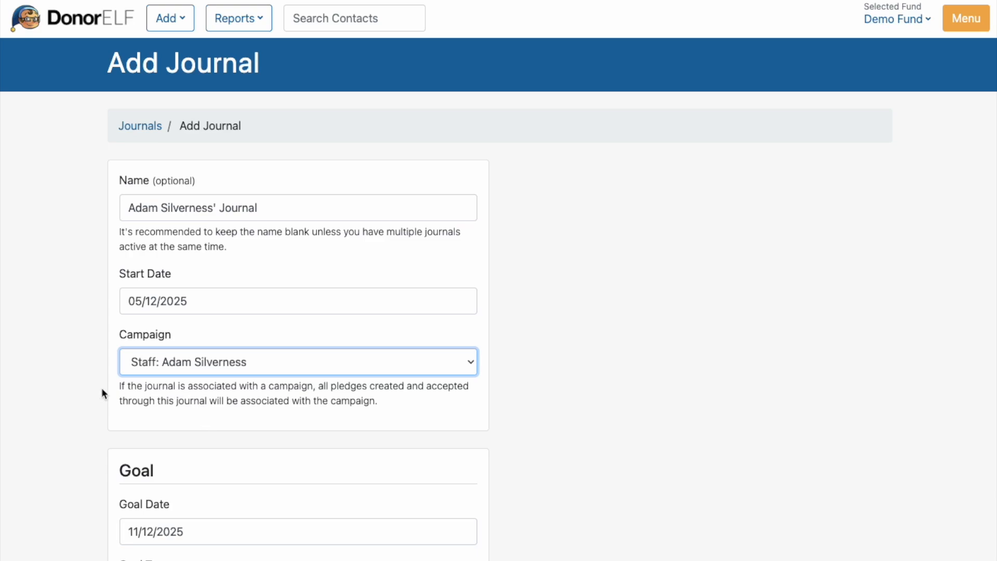
pyautogui.click(74, 358)
# Step: Set the journal's goal date to 11/01/2025 and goal amount to 36000, and save the journal
pyautogui.scroll(-3, 66, 364)
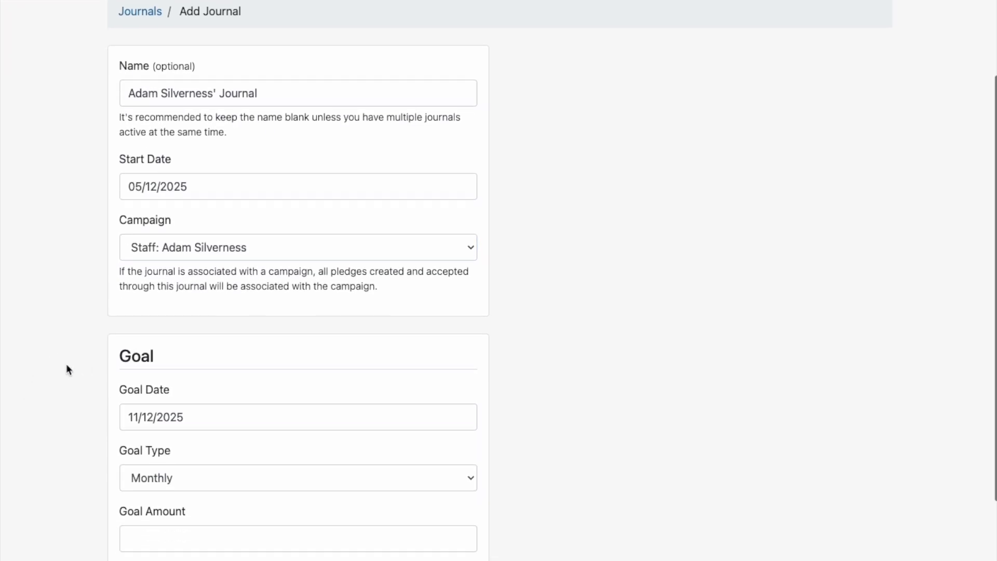
pyautogui.click(164, 358)
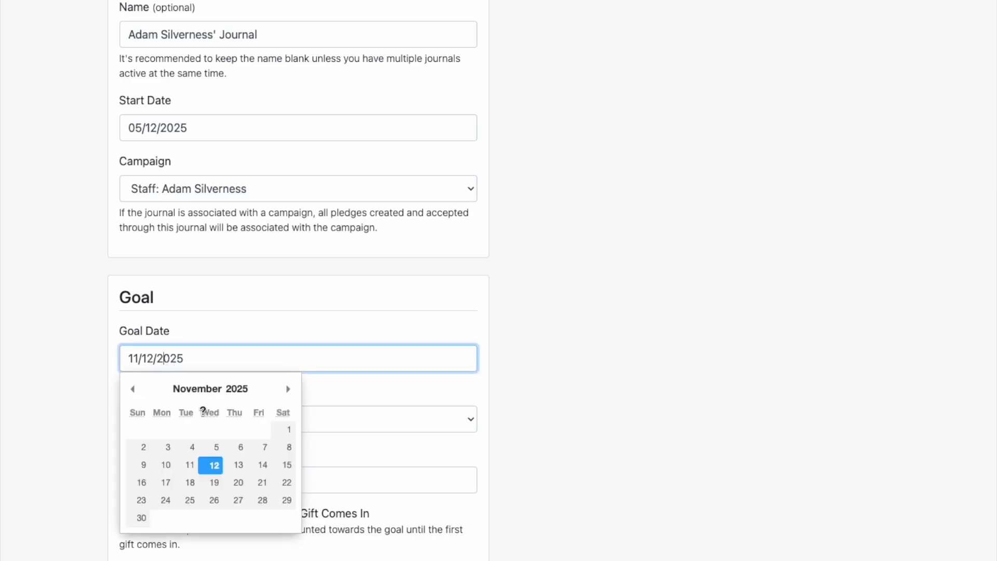
pyautogui.click(289, 429)
pyautogui.scroll(1, 248, 423)
pyautogui.scroll(-1, 247, 423)
pyautogui.scroll(-1, 247, 420)
pyautogui.click(223, 444)
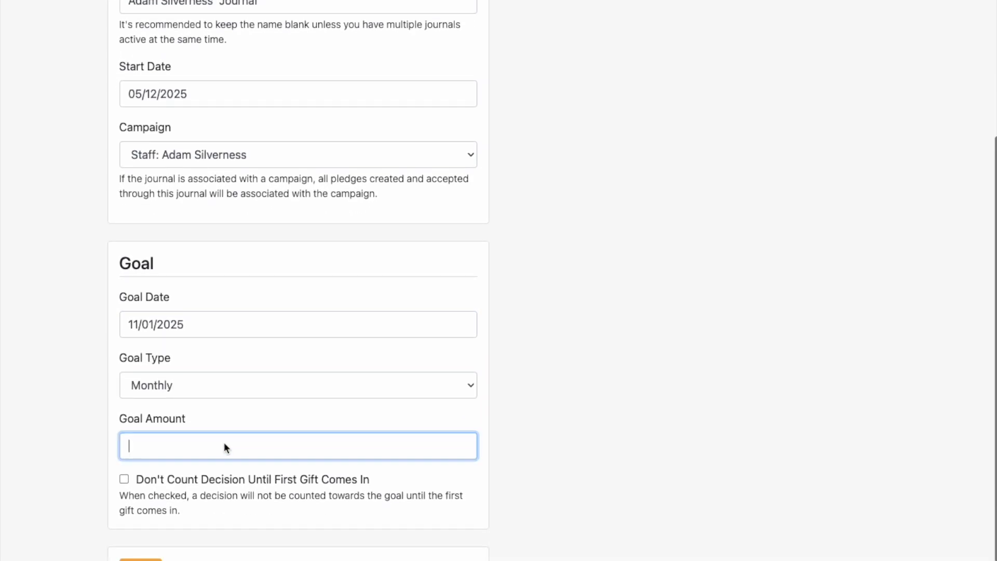
pyautogui.write('36000')
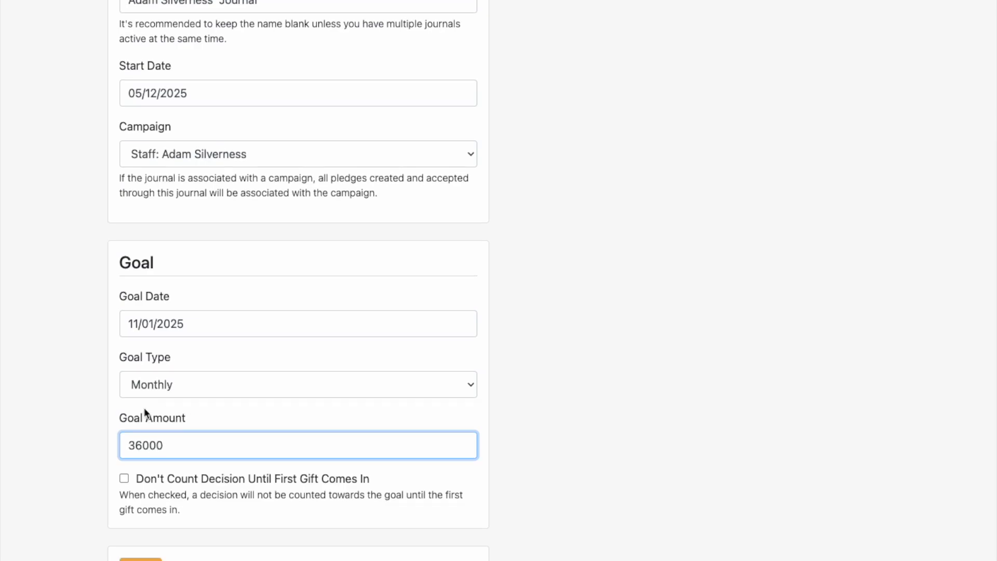
pyautogui.click(140, 559)
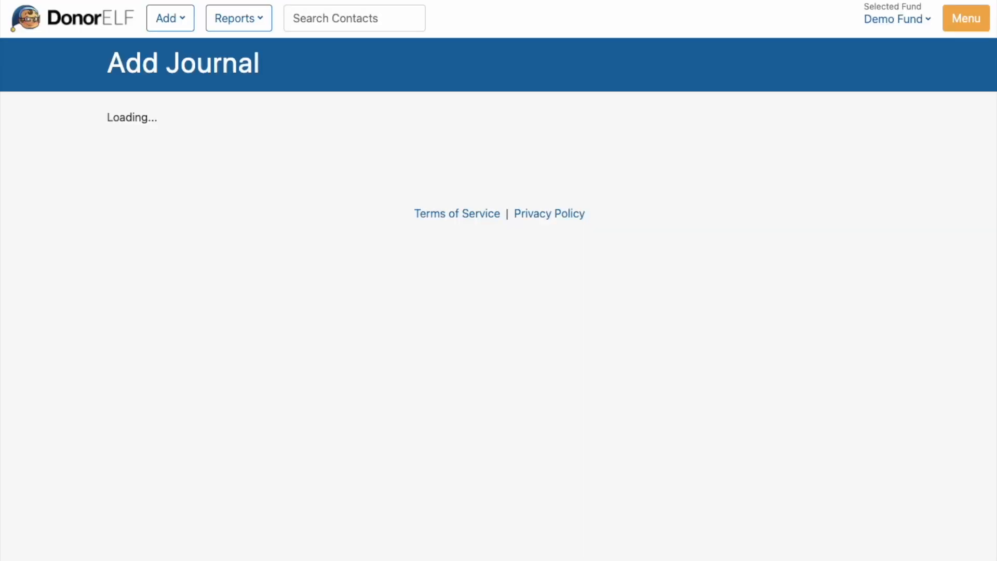
# Step: Select three existing contacts from the contact list and add them to the journal
pyautogui.scroll(-1, 109, 322)
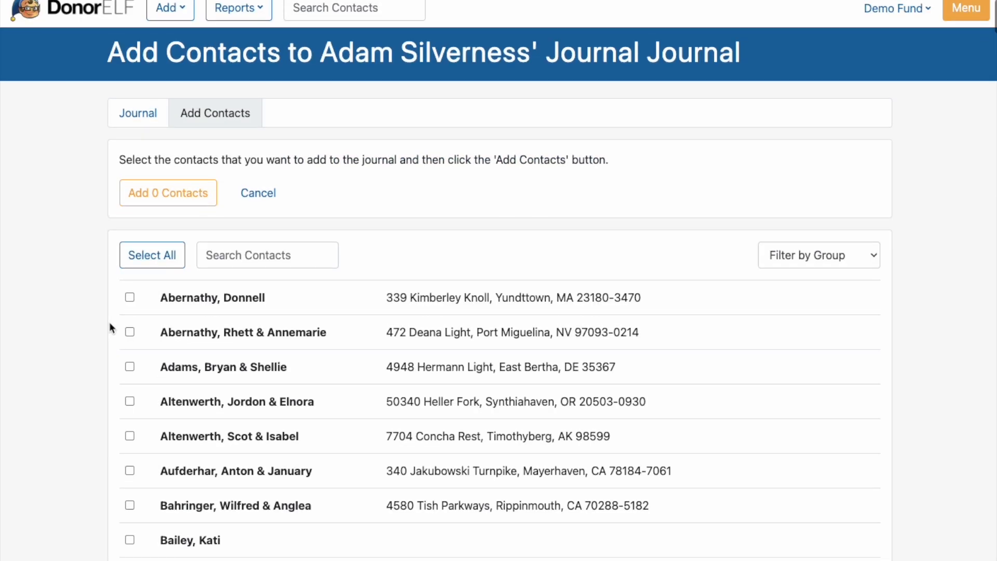
pyautogui.scroll(-2, 102, 313)
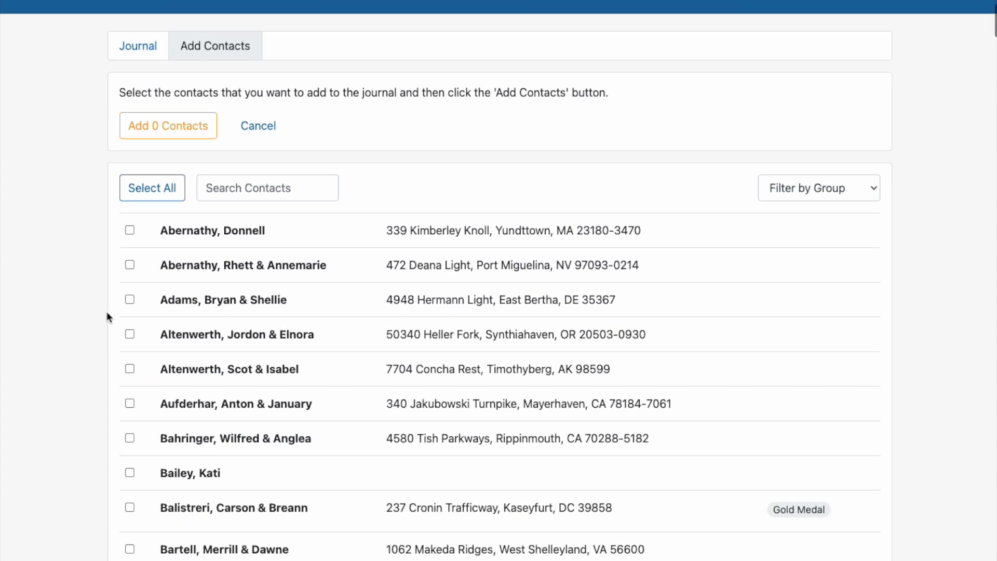
pyautogui.scroll(-3, 167, 332)
pyautogui.scroll(-8, 171, 332)
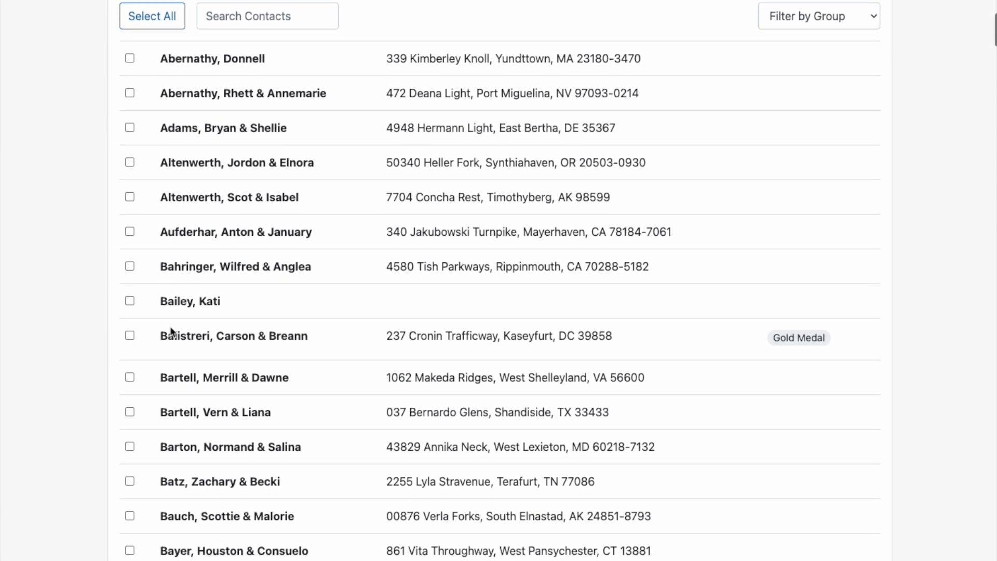
pyautogui.click(130, 203)
pyautogui.click(130, 411)
pyautogui.scroll(-5, 131, 410)
pyautogui.click(130, 408)
pyautogui.scroll(15, 130, 409)
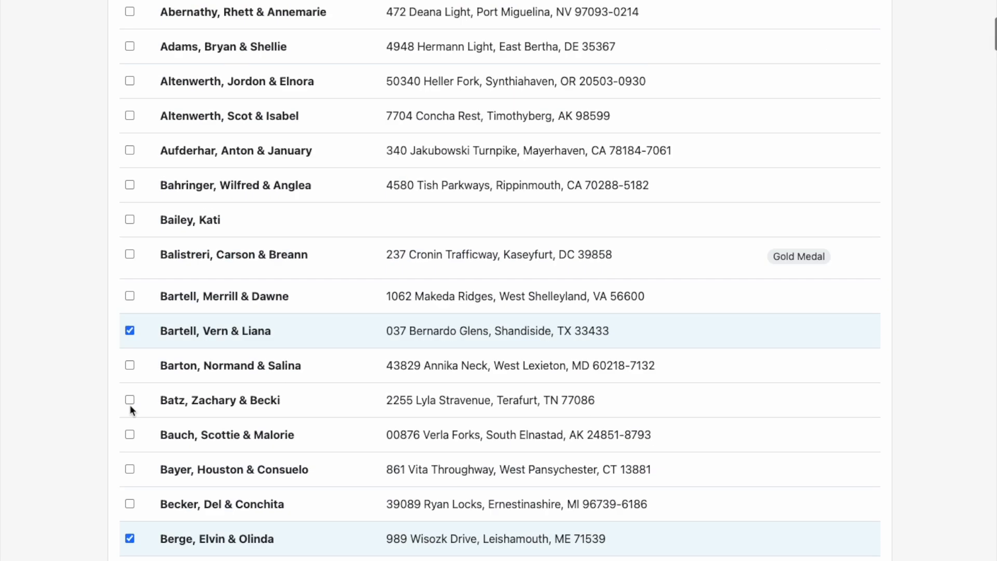
pyautogui.click(177, 202)
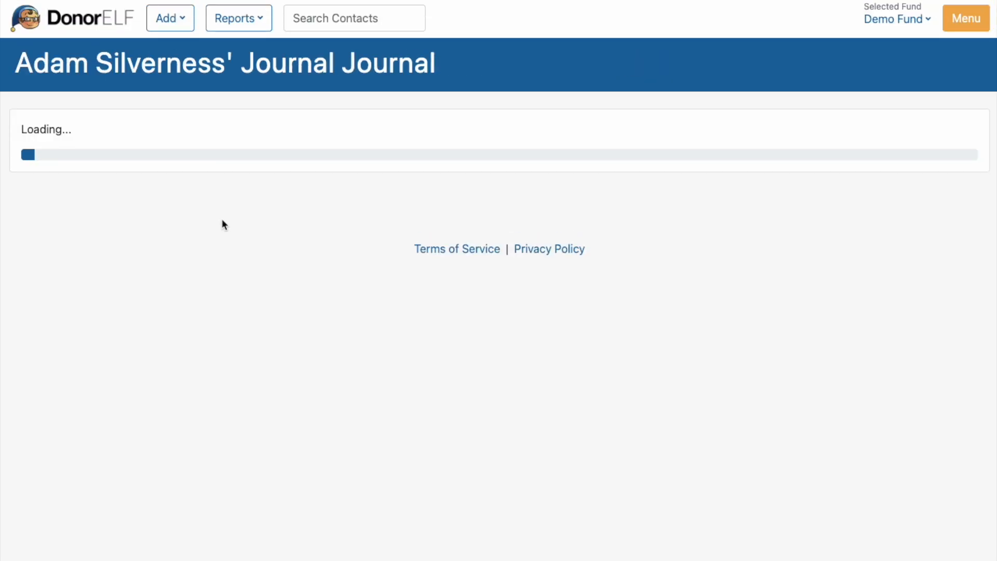
# Step: Create a new contact in the journal by entering a first and last name, and save it
pyautogui.scroll(-3, 173, 398)
pyautogui.scroll(3, 174, 397)
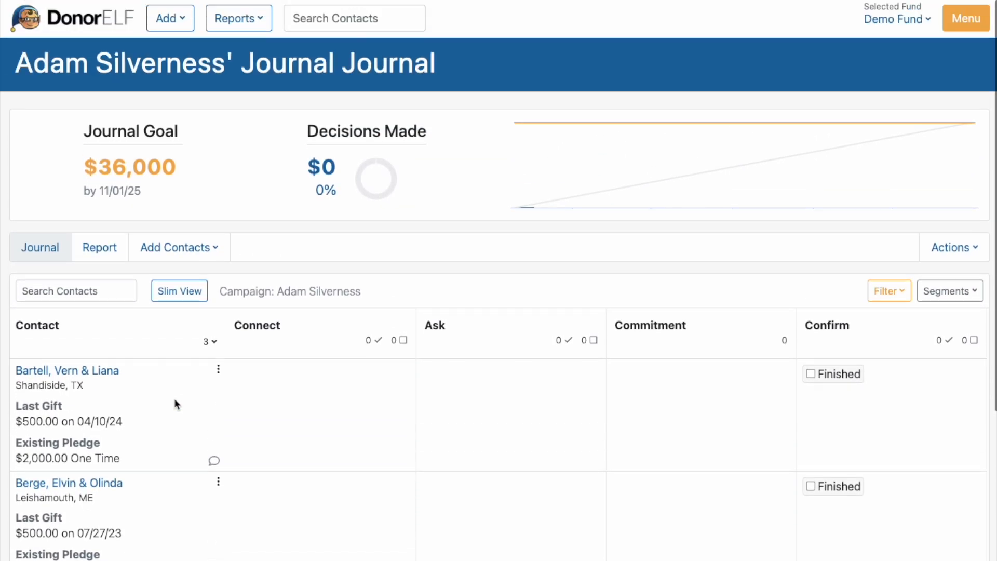
pyautogui.click(174, 247)
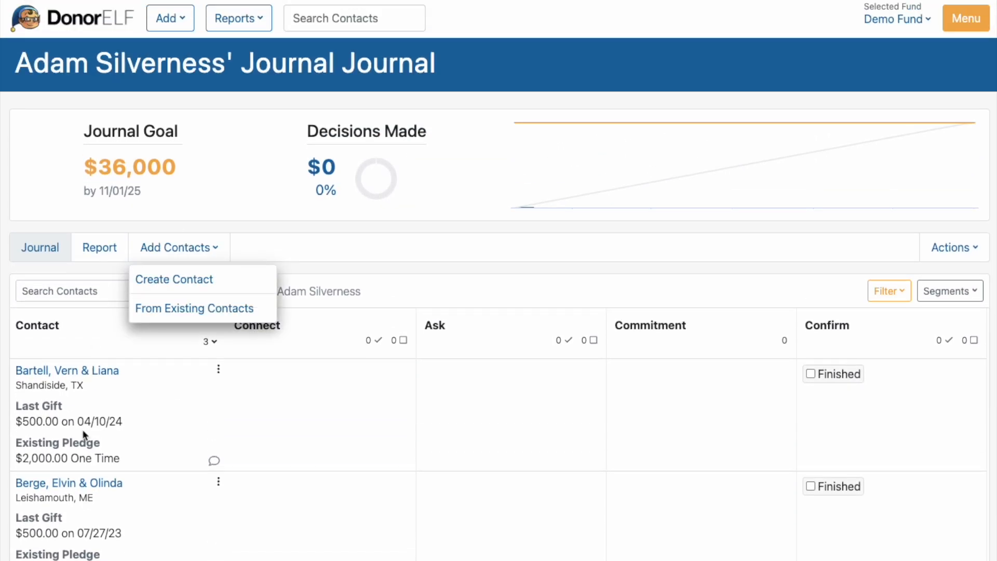
pyautogui.click(141, 288)
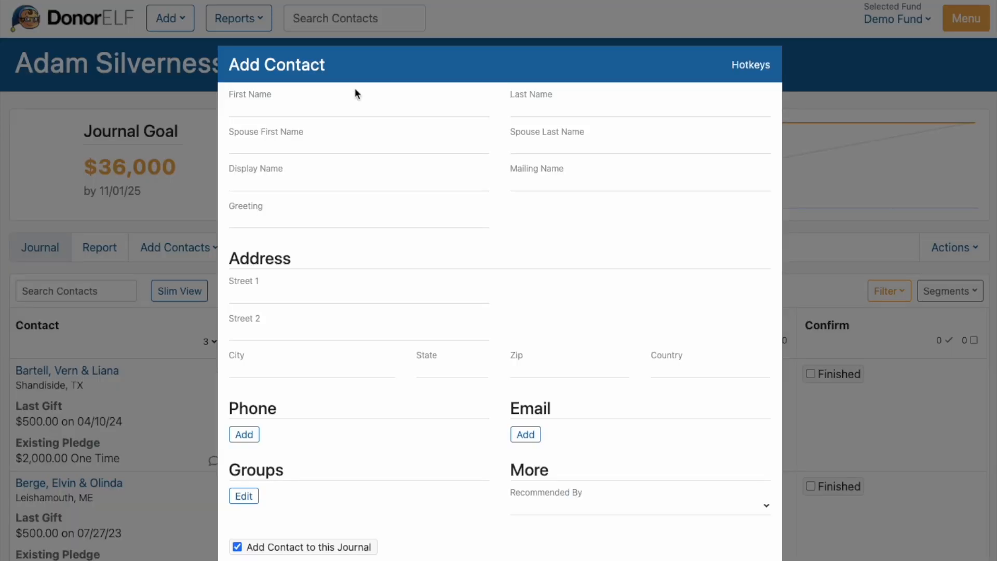
pyautogui.write('John')
pyautogui.press('Tab')
pyautogui.write('Smit')
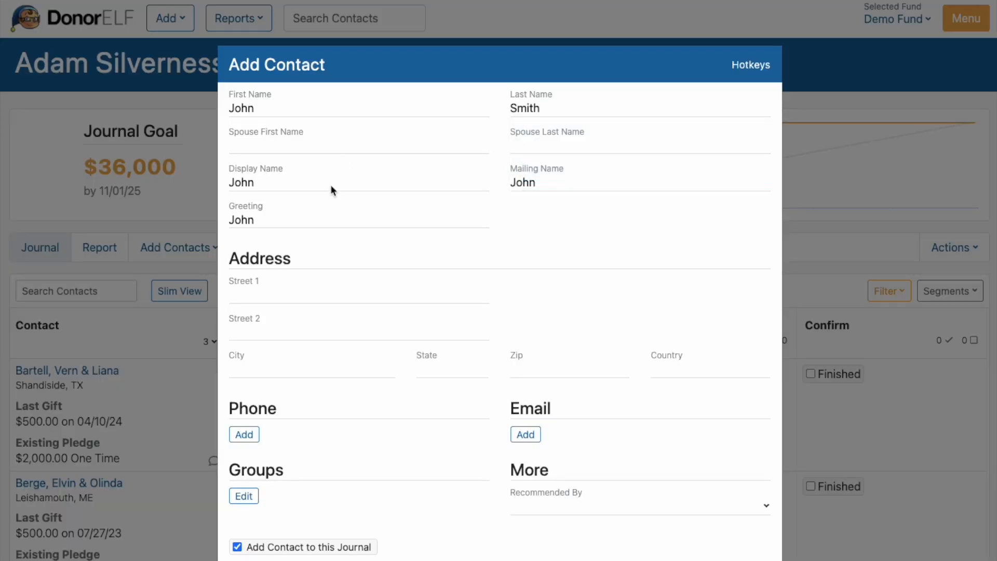
pyautogui.press('Return')
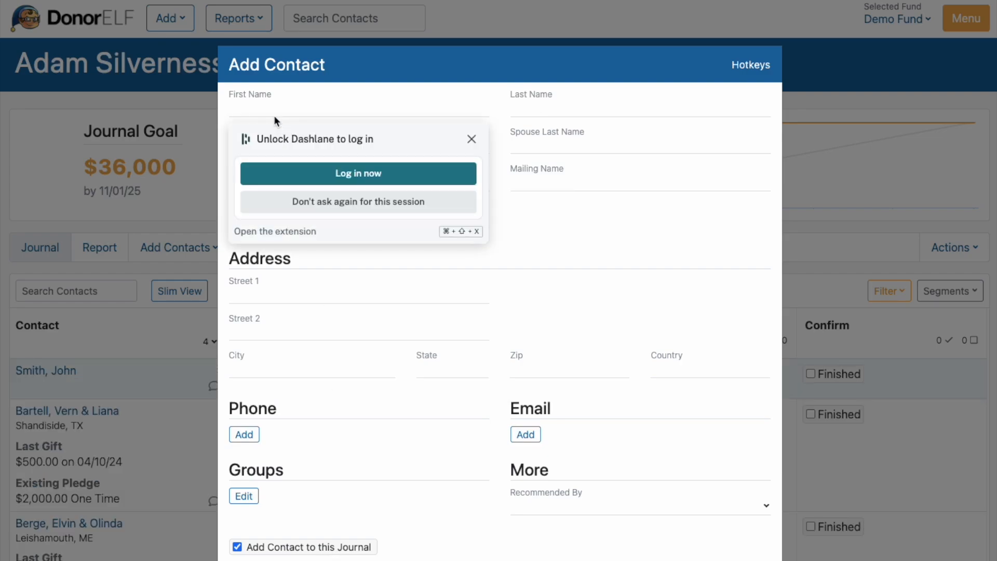
# Step: Create a second new contact in the journal with its own first and last name, and save it
pyautogui.press('Tab')
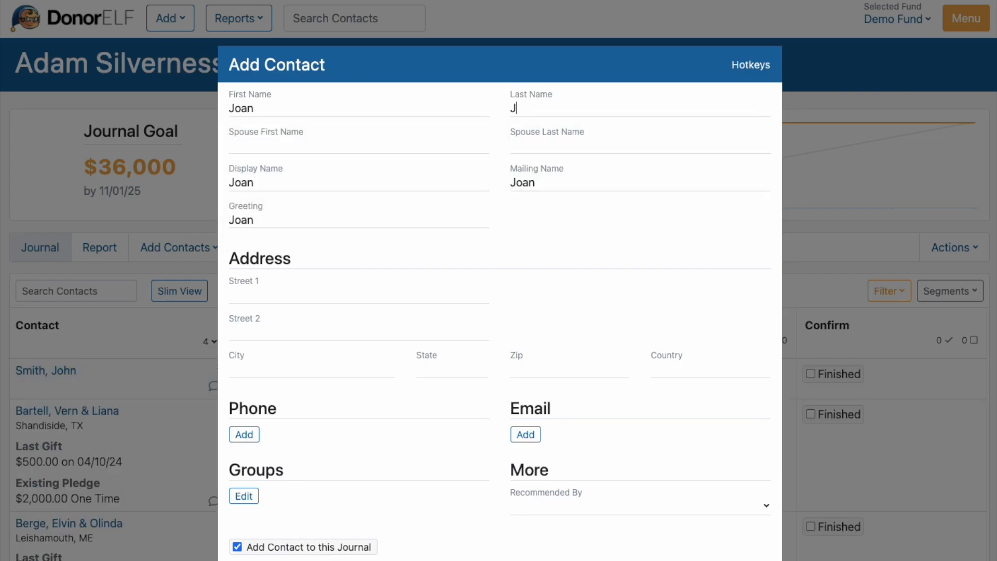
pyautogui.press('Return')
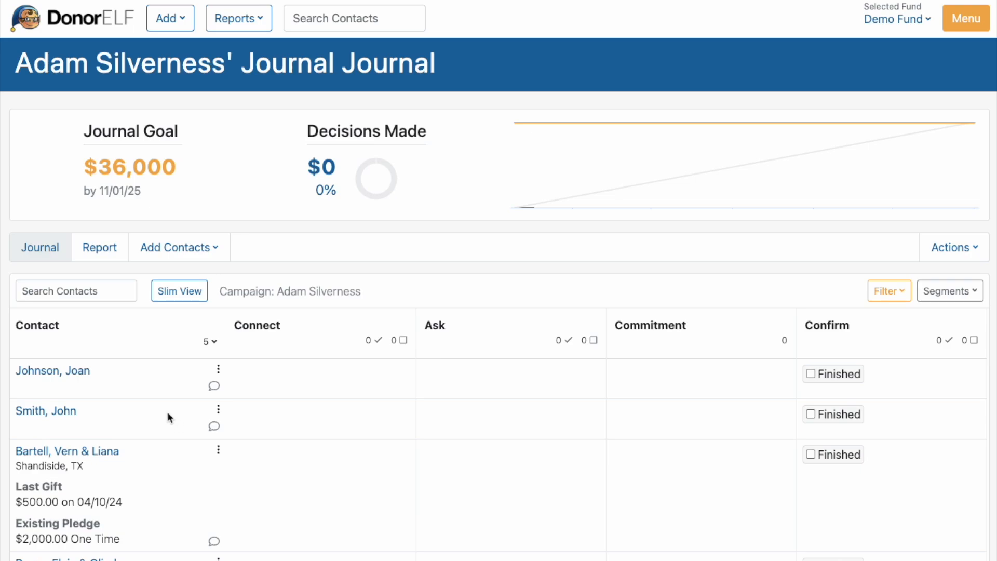
# Step: Start a Connect task for the first contact in the journal with action Setup Appointment and medium Face to Face
pyautogui.scroll(-3, 271, 415)
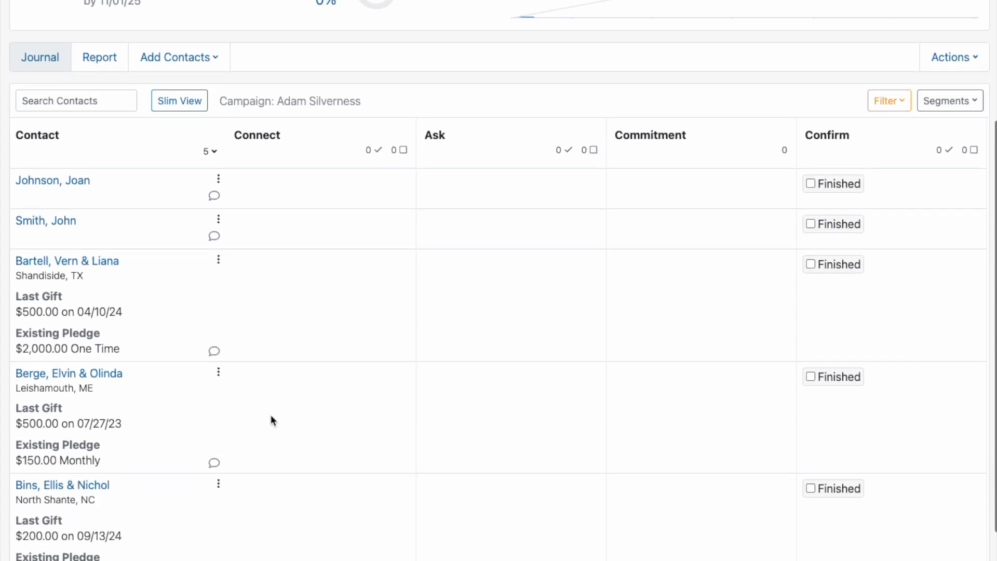
pyautogui.scroll(4, 271, 416)
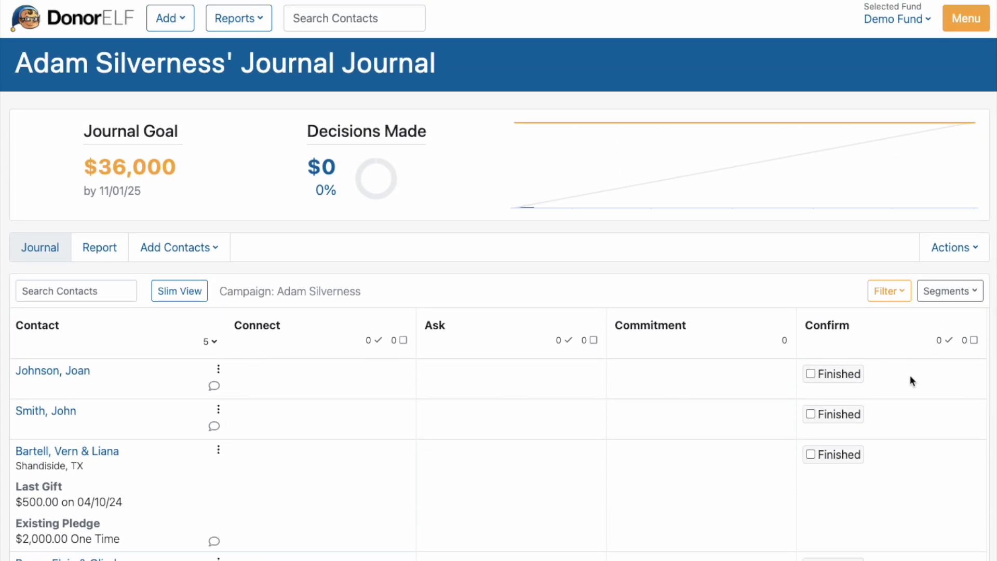
pyautogui.scroll(-1, 398, 433)
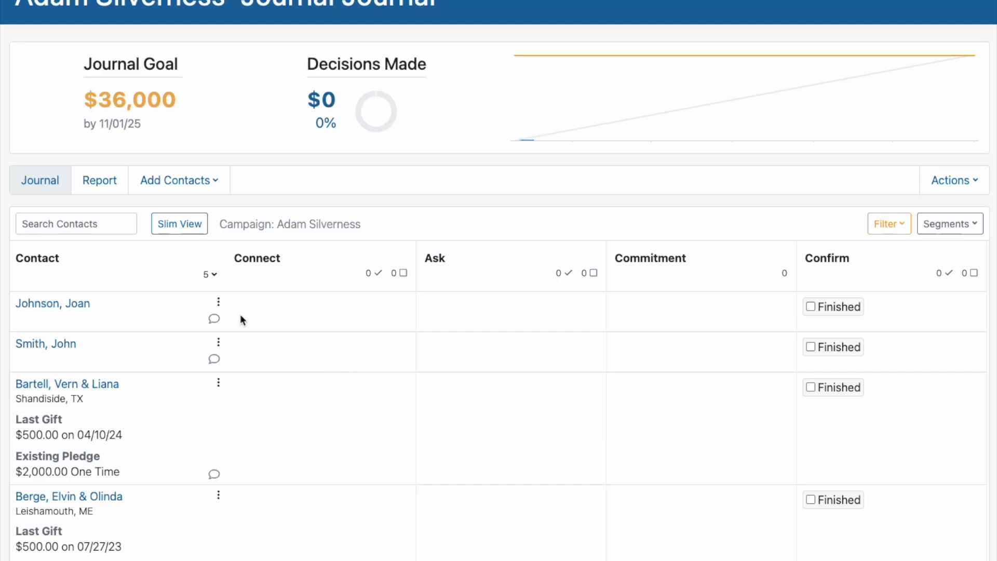
pyautogui.click(262, 309)
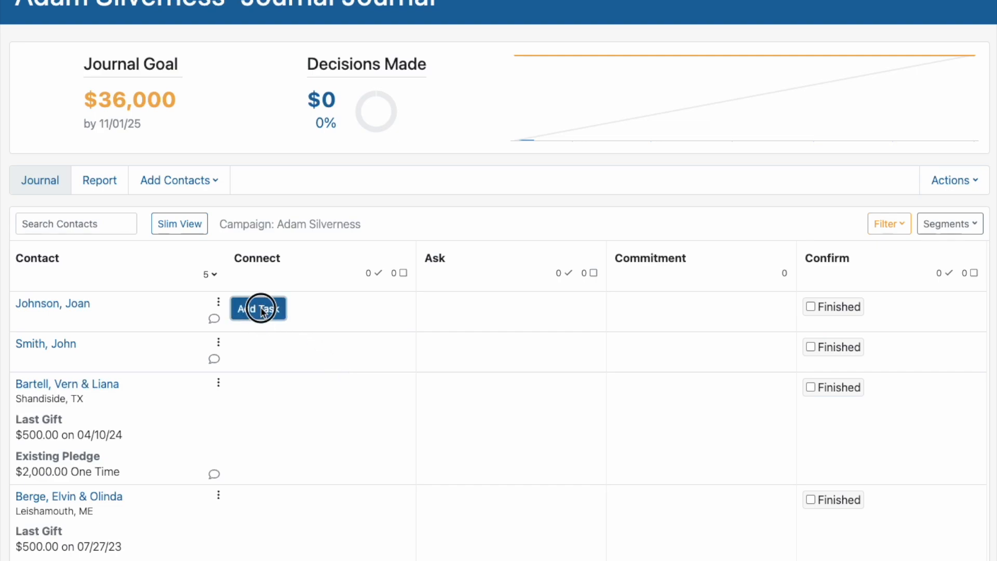
pyautogui.click(223, 342)
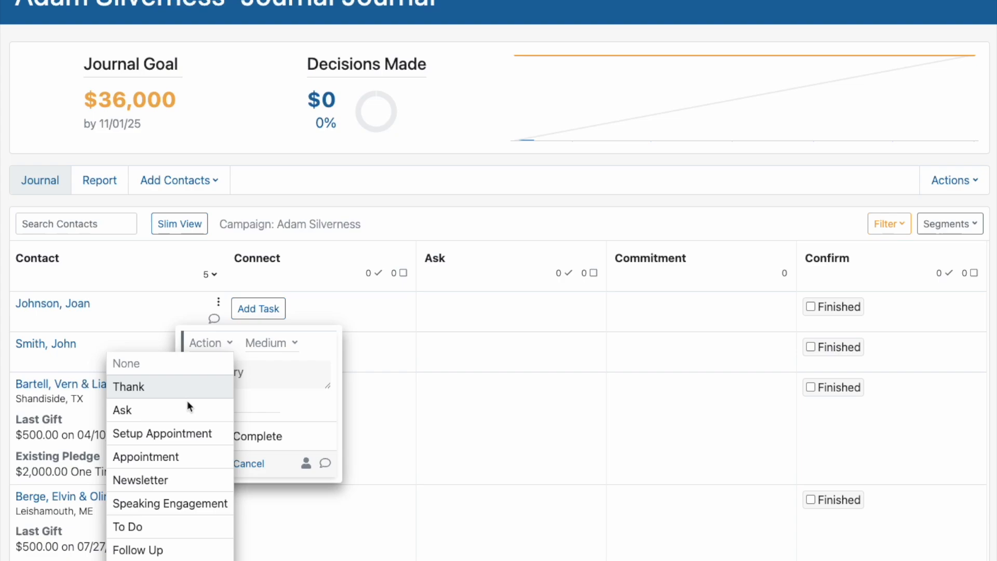
pyautogui.click(181, 435)
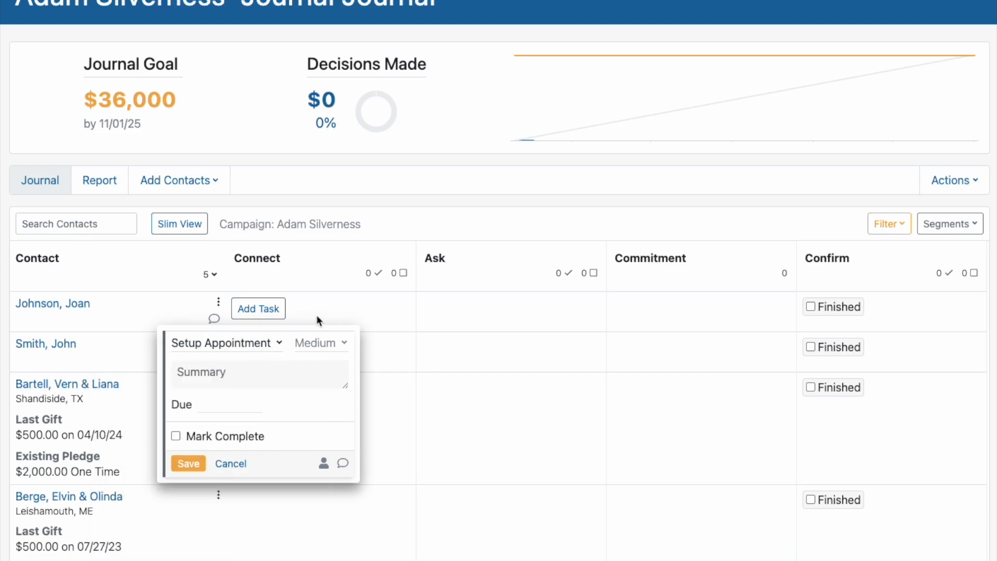
pyautogui.click(330, 344)
pyautogui.click(299, 433)
# Step: Enter the task summary "Available in the afternoon" and set its due date to 05/16/2025
pyautogui.click(264, 380)
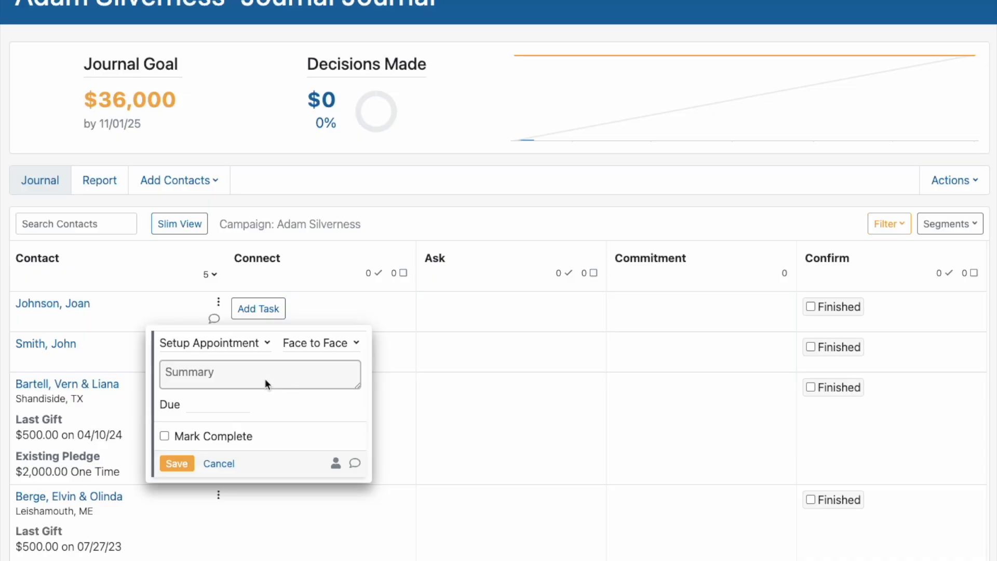
pyautogui.write('Available in the a')
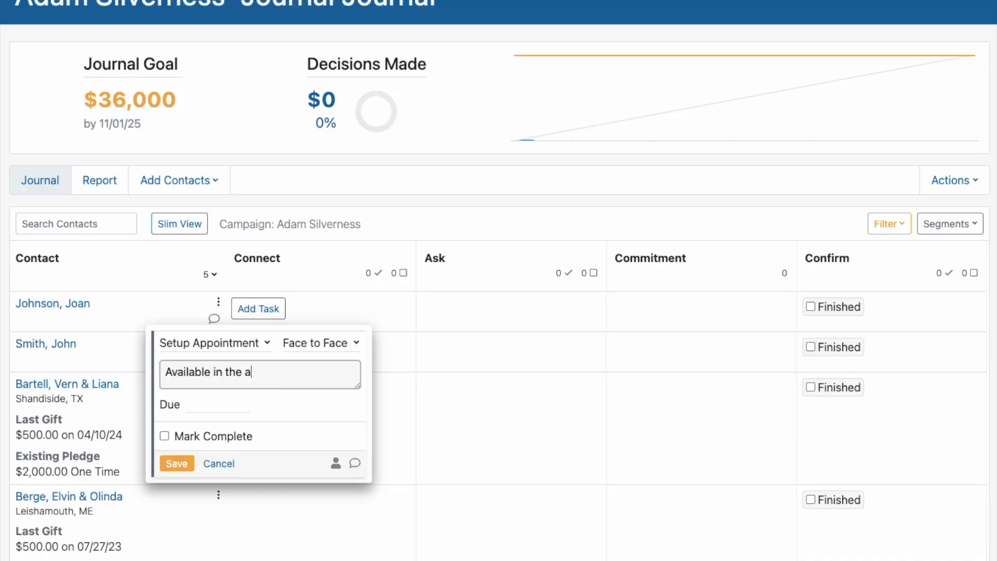
pyautogui.write('fternoon')
pyautogui.click(213, 404)
pyautogui.click(331, 506)
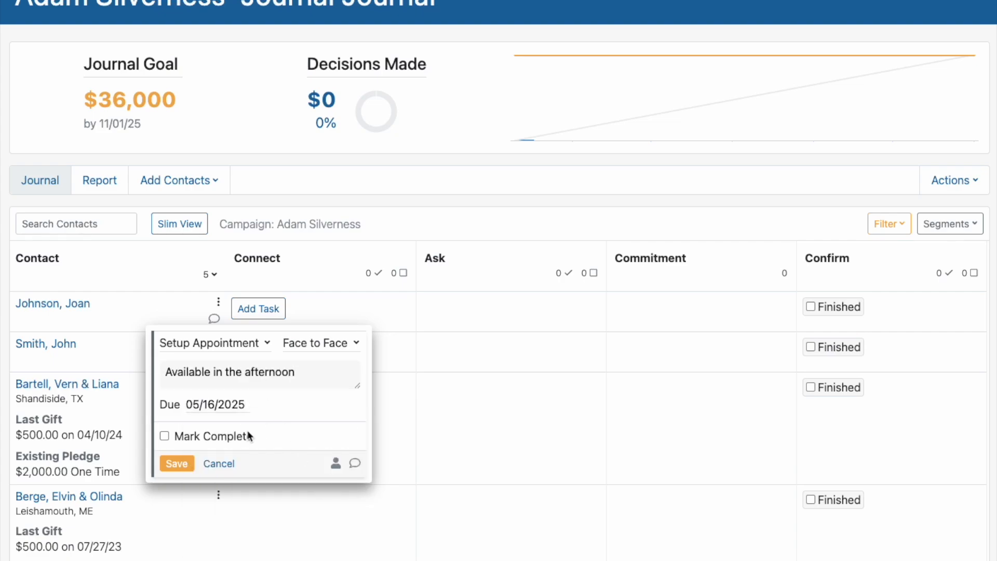
# Step: Assign the appointment task to the staff member and save it
pyautogui.click(336, 463)
pyautogui.click(300, 456)
pyautogui.click(174, 463)
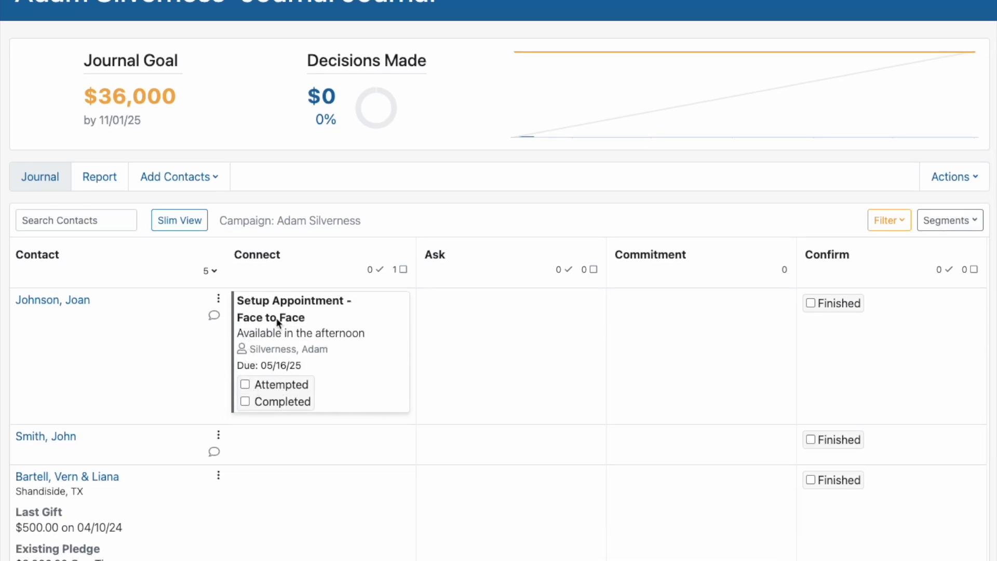
# Step: Mark the Setup Appointment task as completed and expand the contact's Connect cell to view its details
pyautogui.click(245, 402)
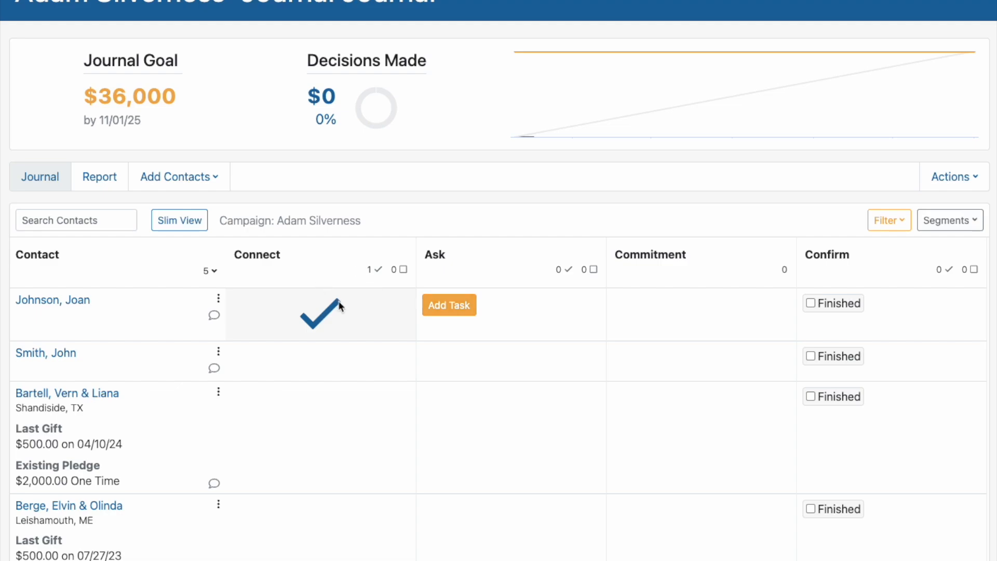
pyautogui.click(357, 320)
pyautogui.moveTo(283, 378)
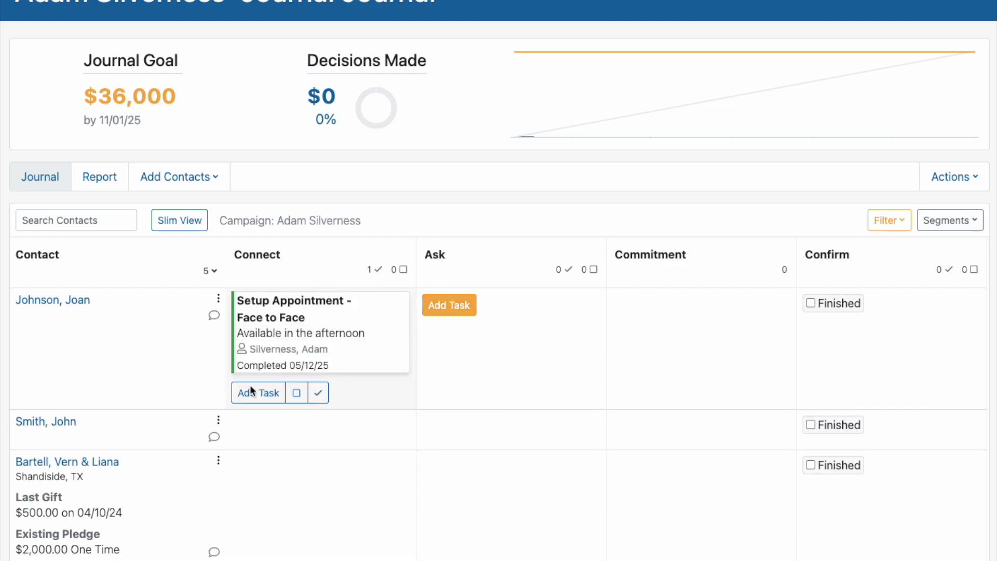
pyautogui.click(262, 393)
# Step: Add a task in the first contact's Ask stage with action Ask, summary "$2500" and due date 05/21/2025, and mark it completed
pyautogui.click(452, 306)
pyautogui.click(409, 337)
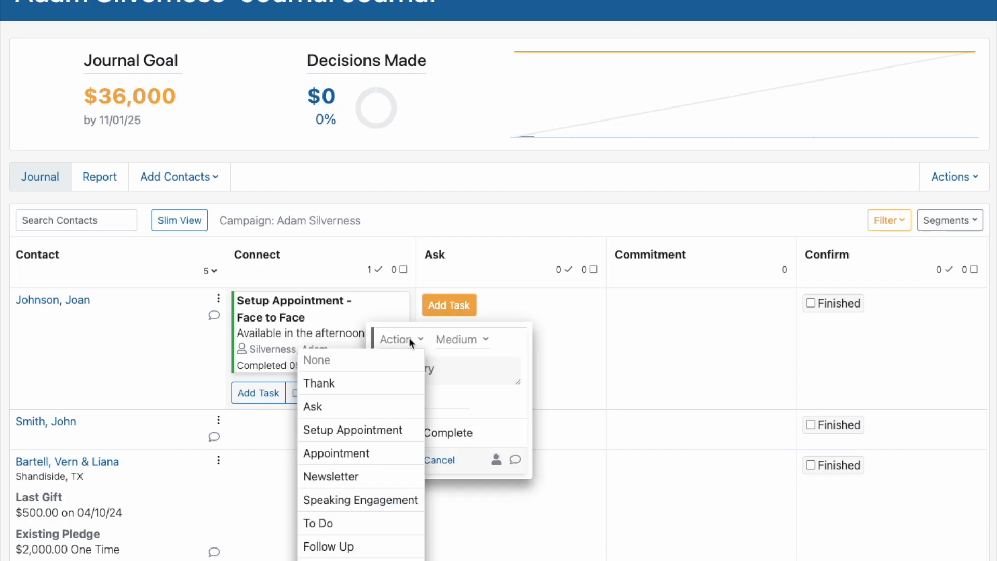
pyautogui.click(364, 407)
pyautogui.click(448, 370)
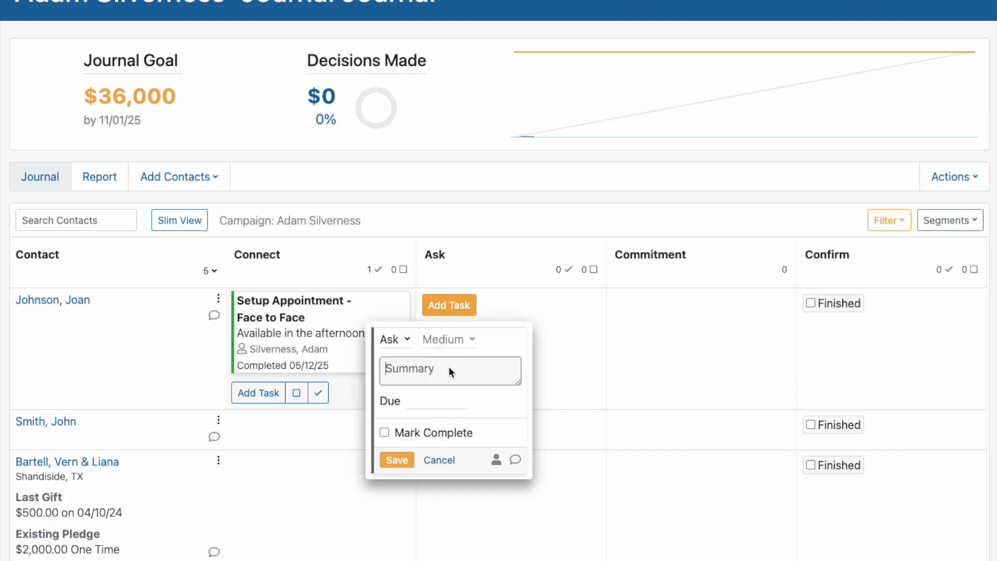
pyautogui.write('$2500')
pyautogui.click(440, 401)
pyautogui.click(500, 529)
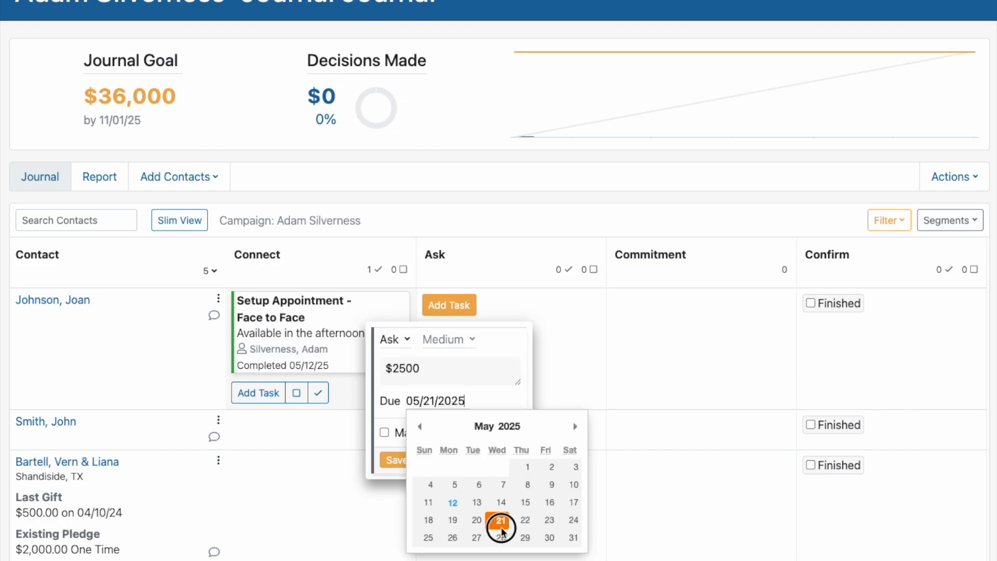
pyautogui.click(399, 461)
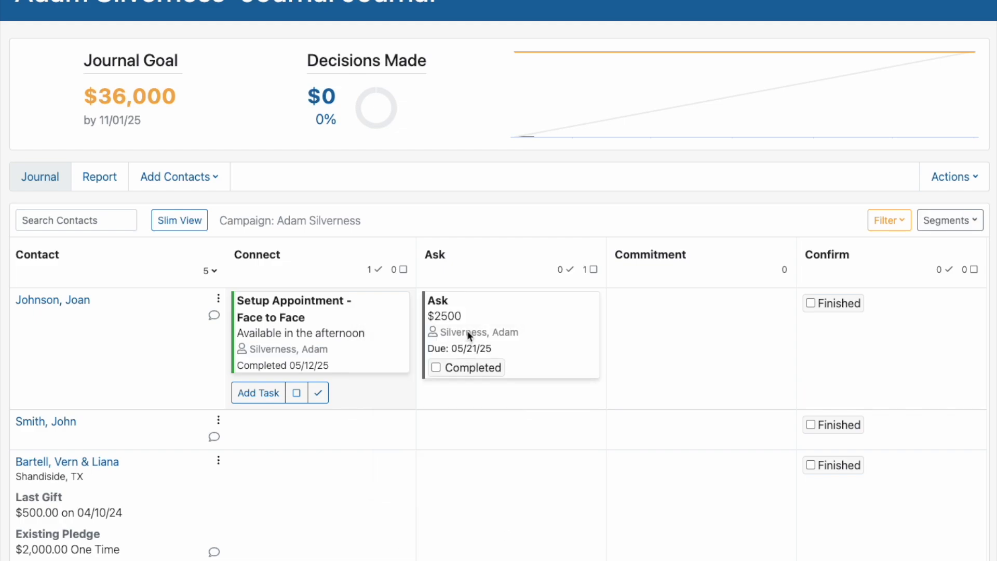
pyautogui.click(439, 367)
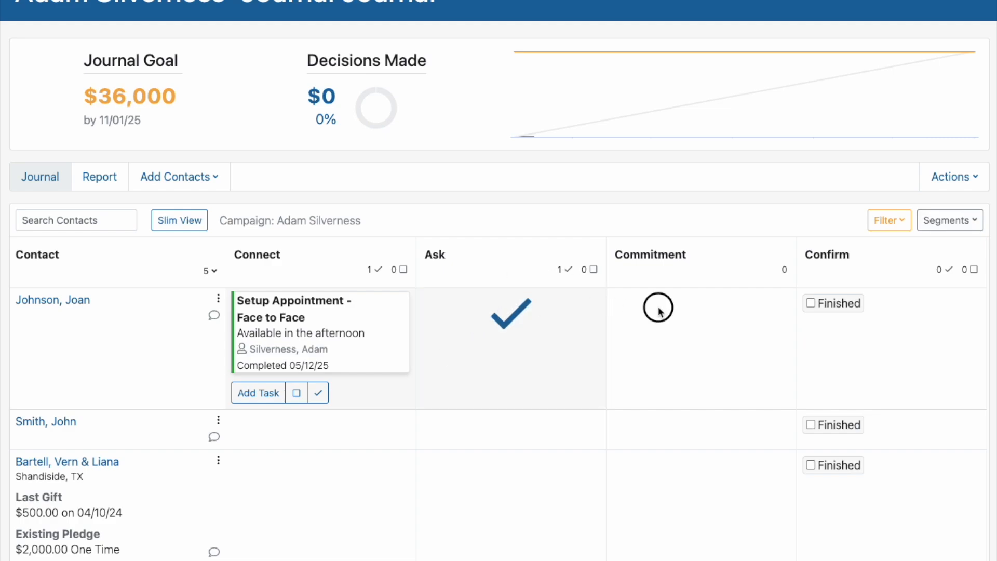
# Step: Record a Yes financial decision for the first contact with a one-time pledge of 2500 starting 05/30/2025, and save it
pyautogui.click(642, 304)
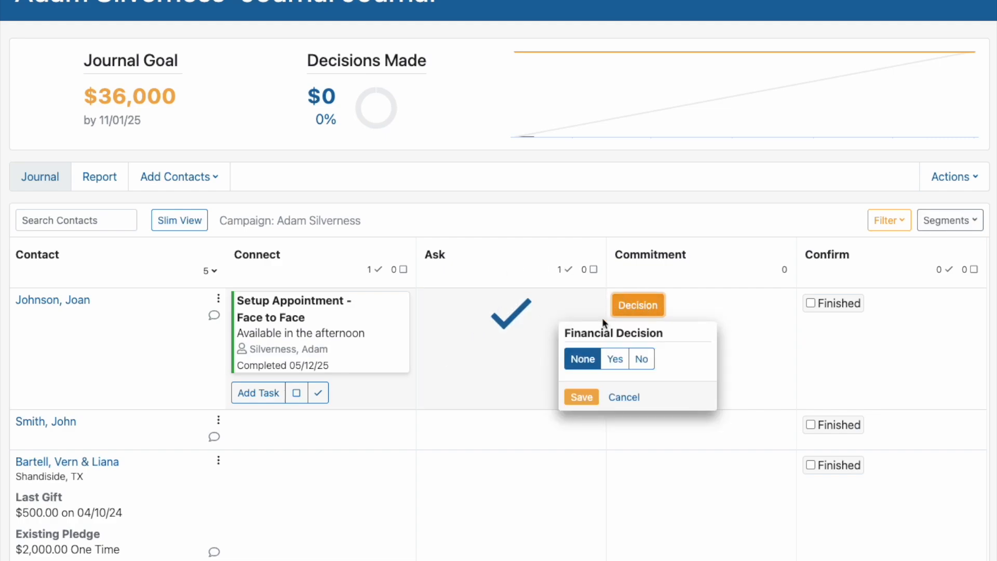
pyautogui.click(608, 359)
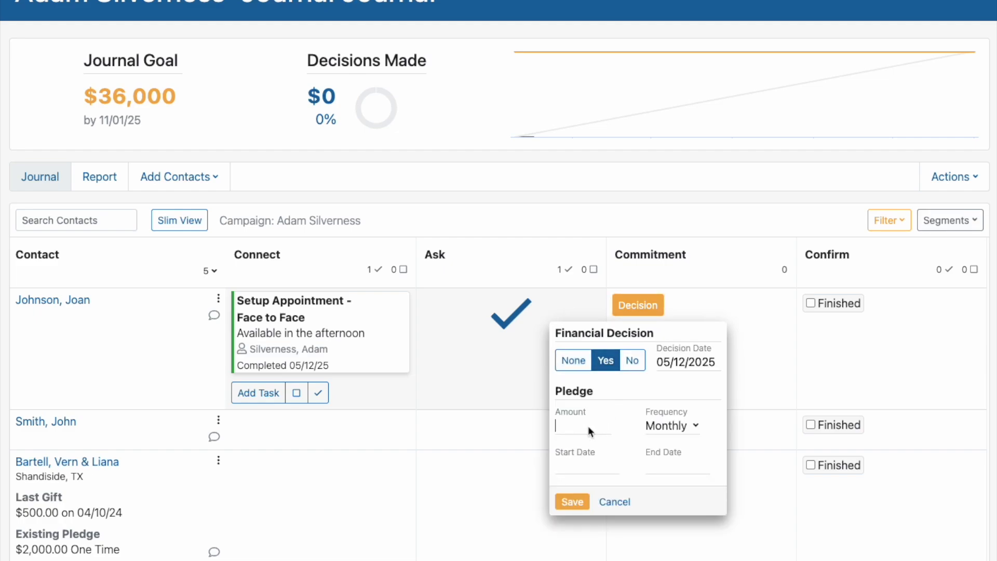
pyautogui.click(588, 426)
pyautogui.write('2500')
pyautogui.click(681, 422)
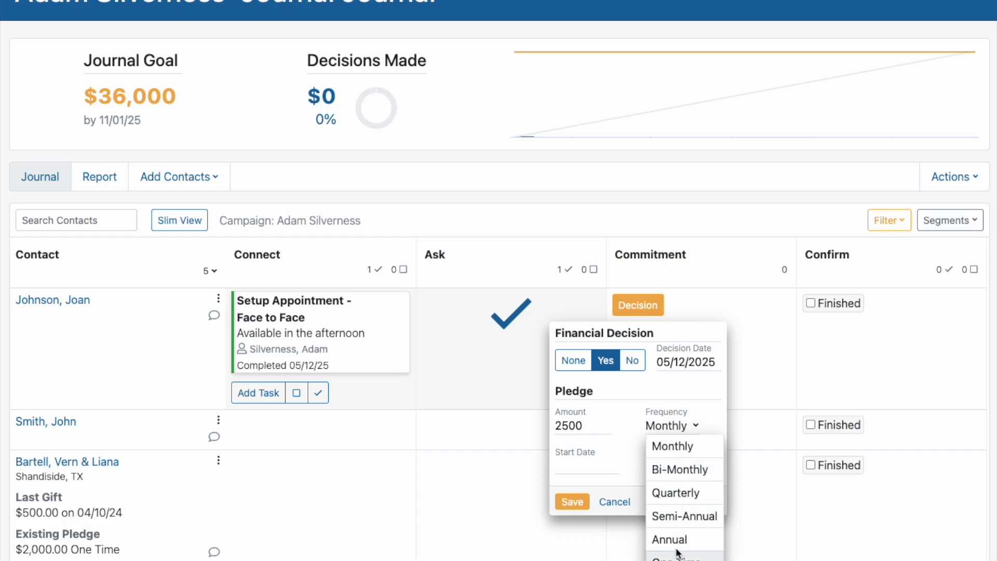
pyautogui.click(676, 558)
pyautogui.click(585, 469)
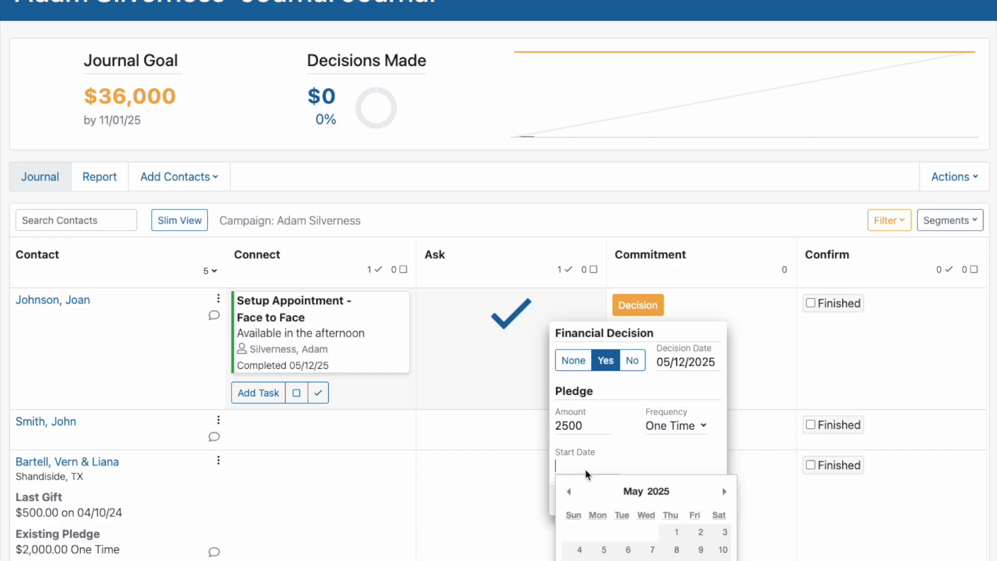
pyautogui.click(698, 560)
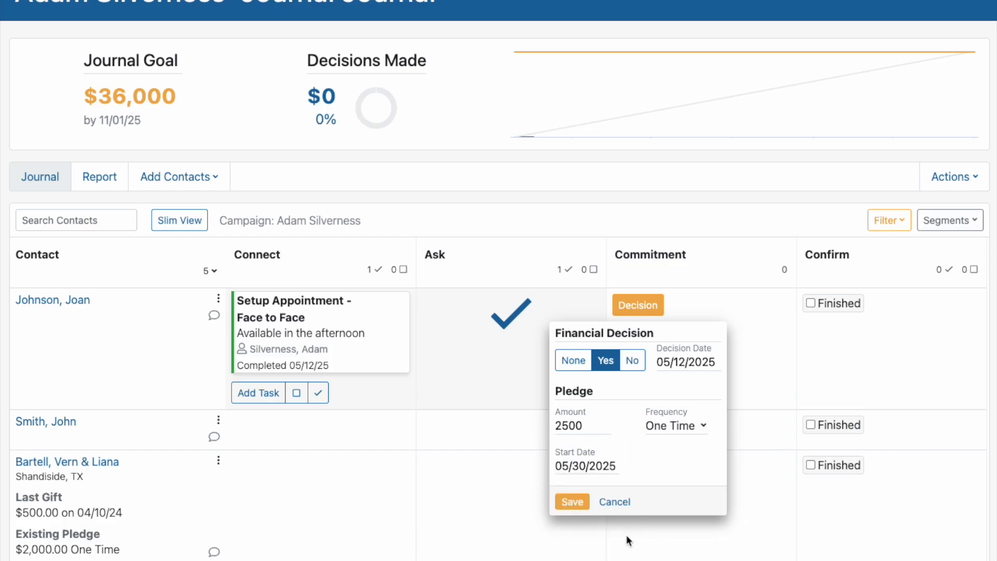
pyautogui.click(584, 499)
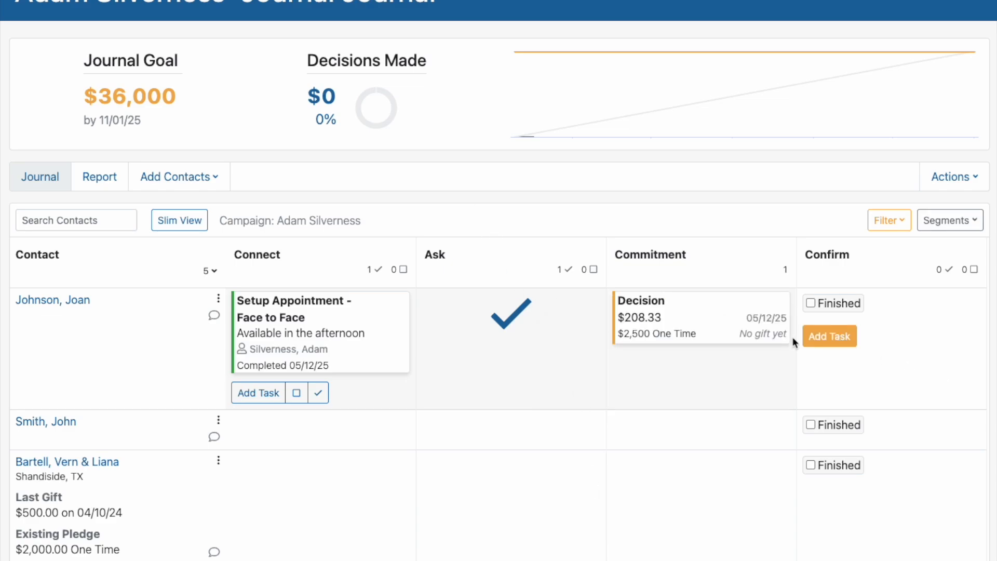
# Step: Add a Confirm task for the first contact with action Thank and due date 05/31/2025, and save it
pyautogui.click(842, 334)
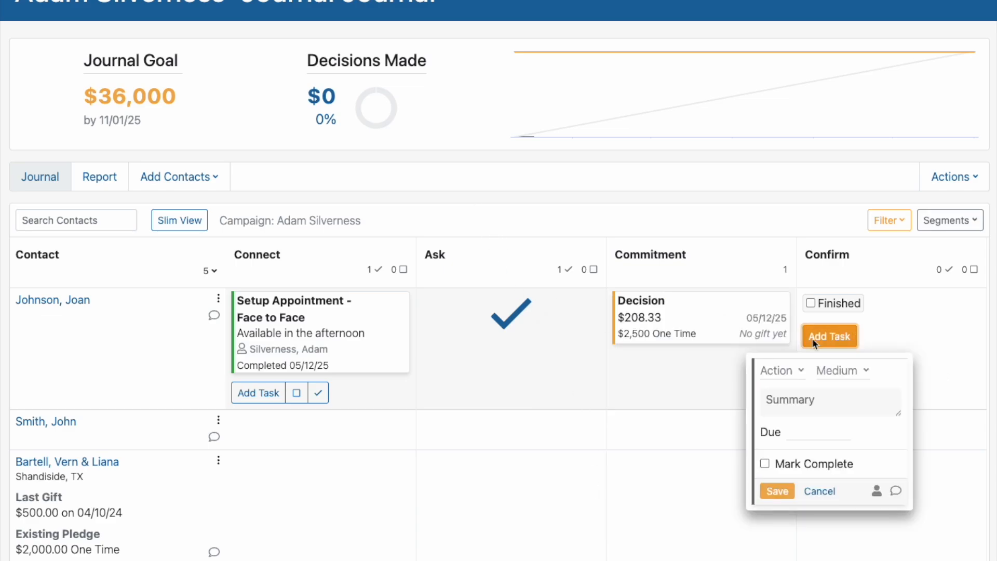
pyautogui.click(779, 369)
pyautogui.click(733, 410)
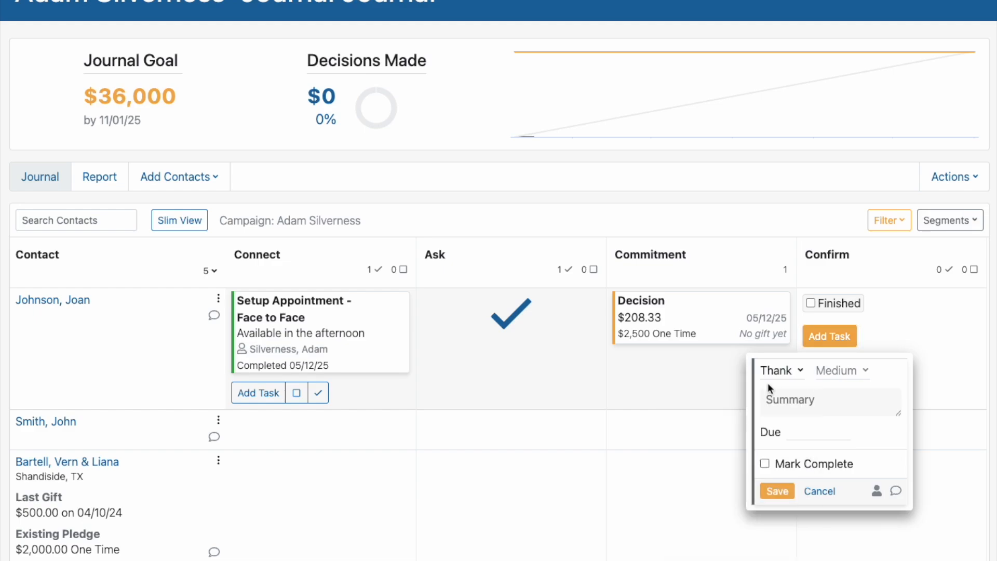
pyautogui.click(834, 406)
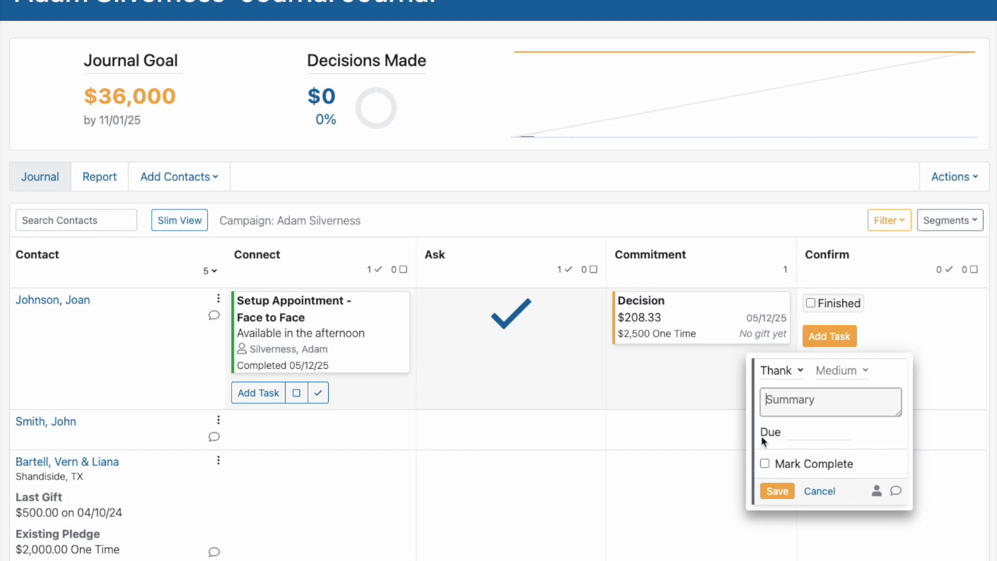
pyautogui.click(796, 432)
pyautogui.click(953, 560)
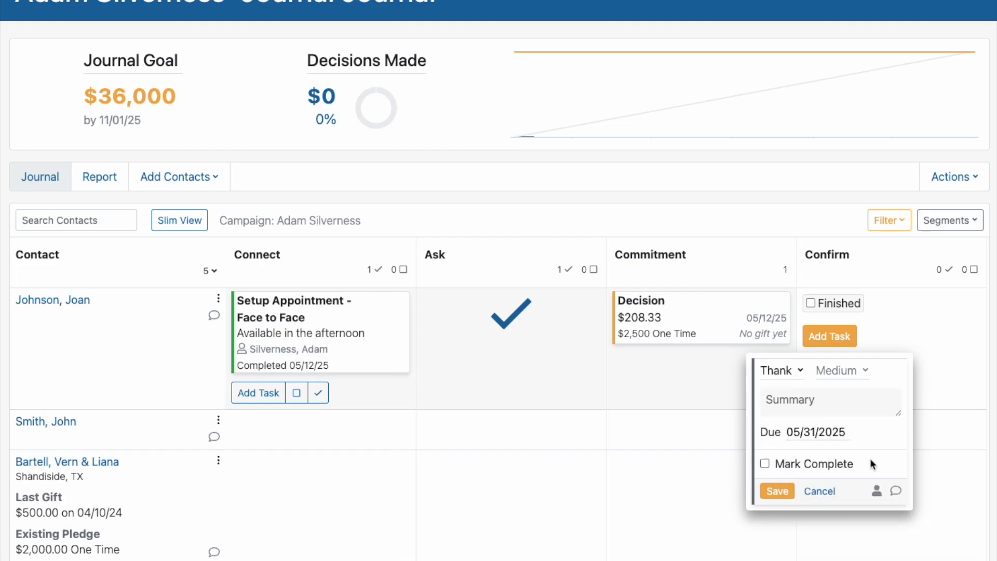
pyautogui.click(771, 493)
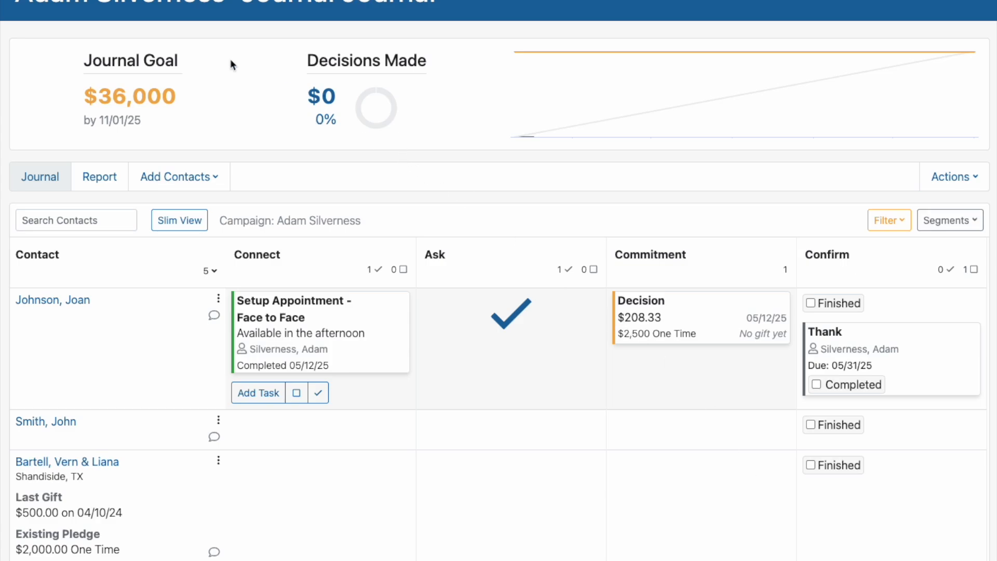
# Step: Reload the journal and review the decisions total and each contact's progress across the stages
pyautogui.press('super+r')
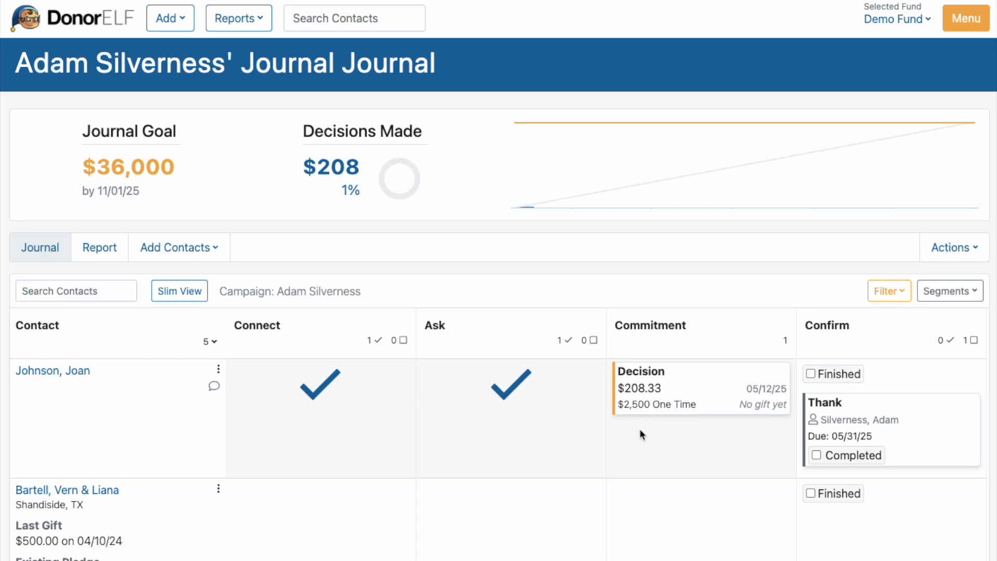
pyautogui.scroll(-4, 640, 428)
pyautogui.scroll(-2, 637, 416)
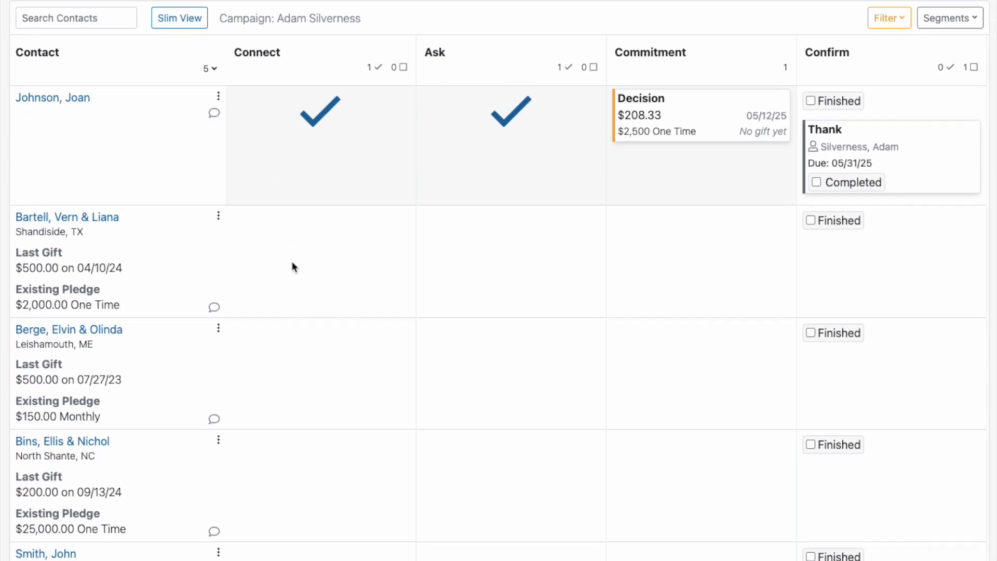
pyautogui.scroll(-2, 291, 260)
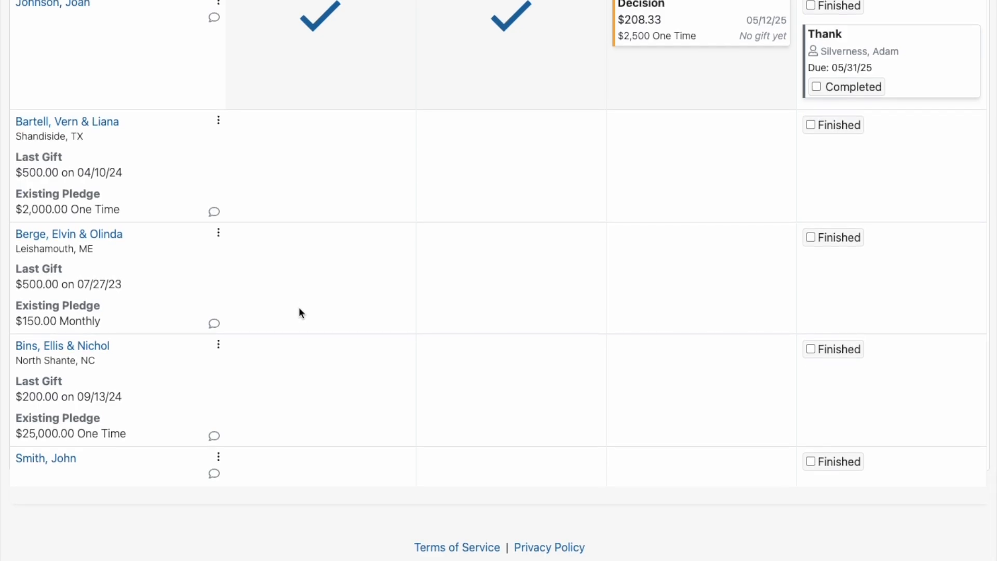
pyautogui.scroll(1, 298, 311)
pyautogui.scroll(2, 322, 171)
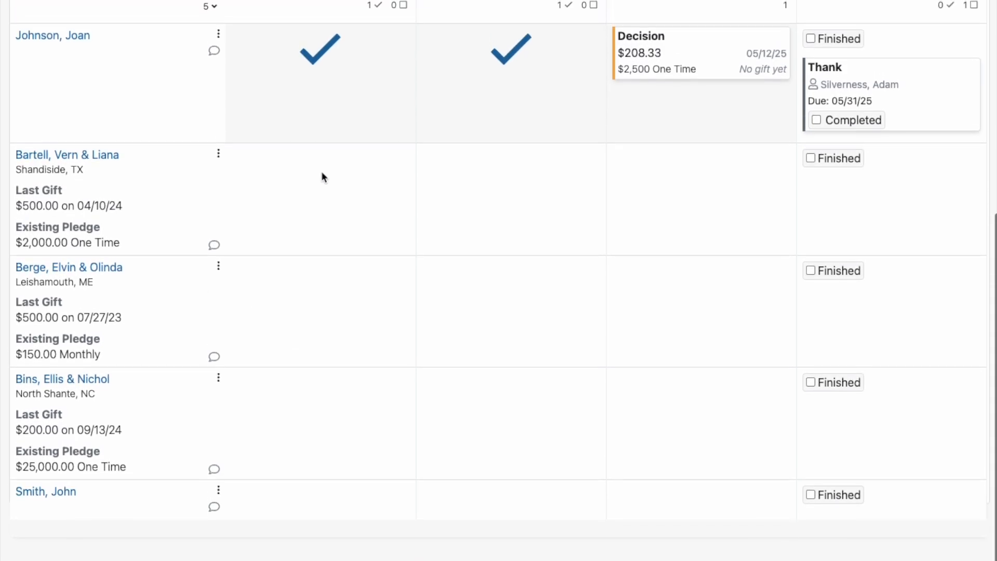
pyautogui.scroll(1, 284, 166)
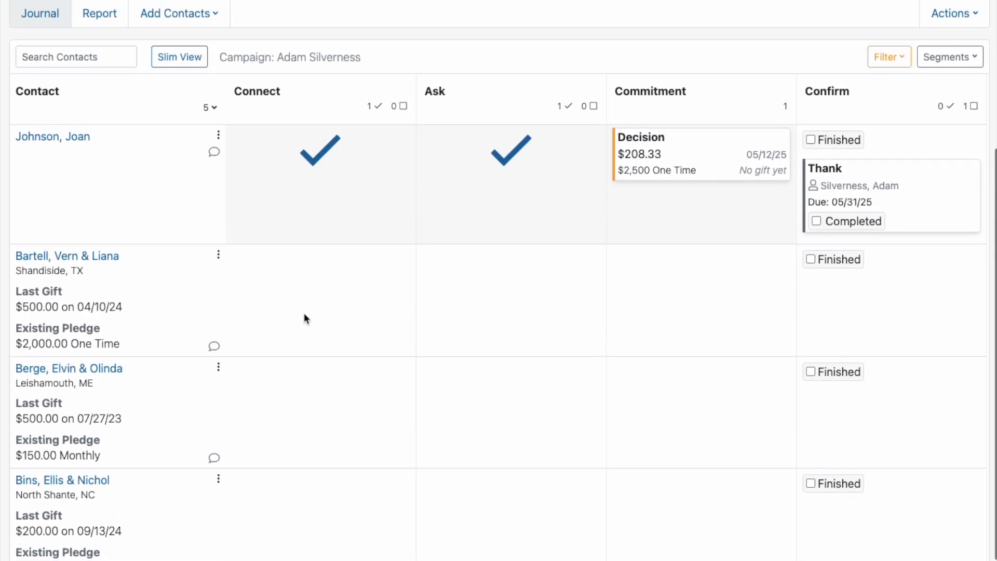
pyautogui.scroll(5, 433, 337)
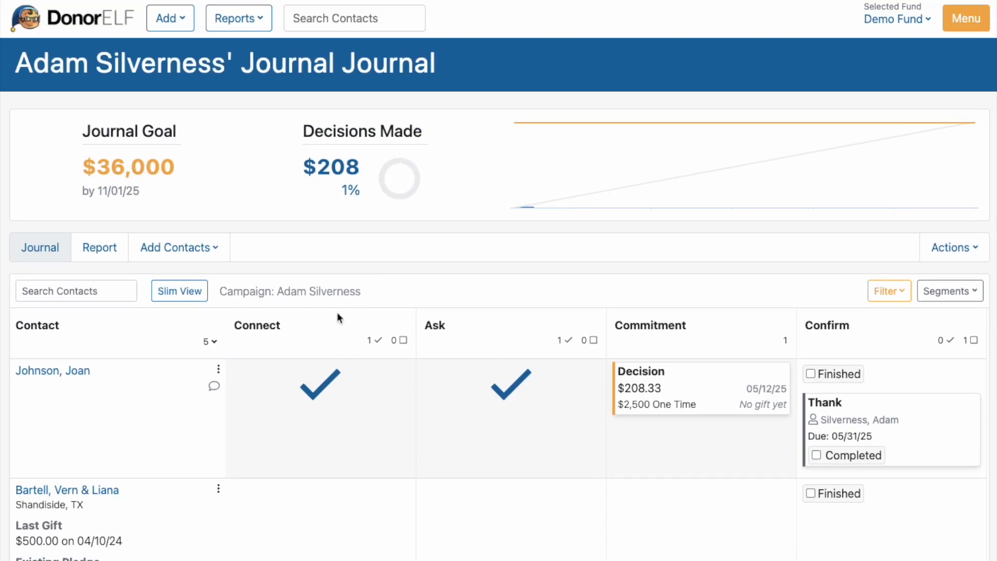
# Step: Preview the journal in Slim View, restore the full view and return to the dashboard
pyautogui.click(173, 292)
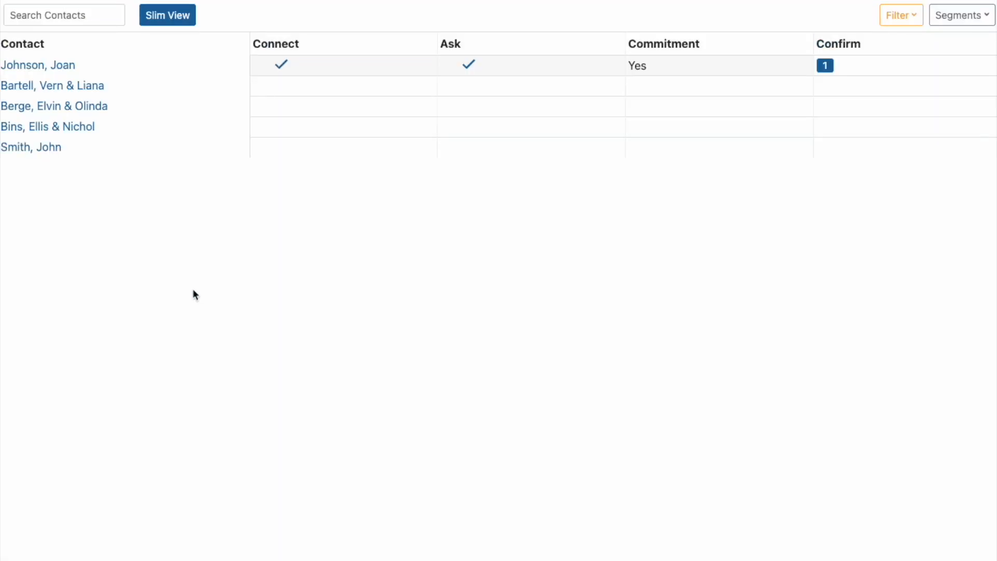
pyautogui.click(162, 15)
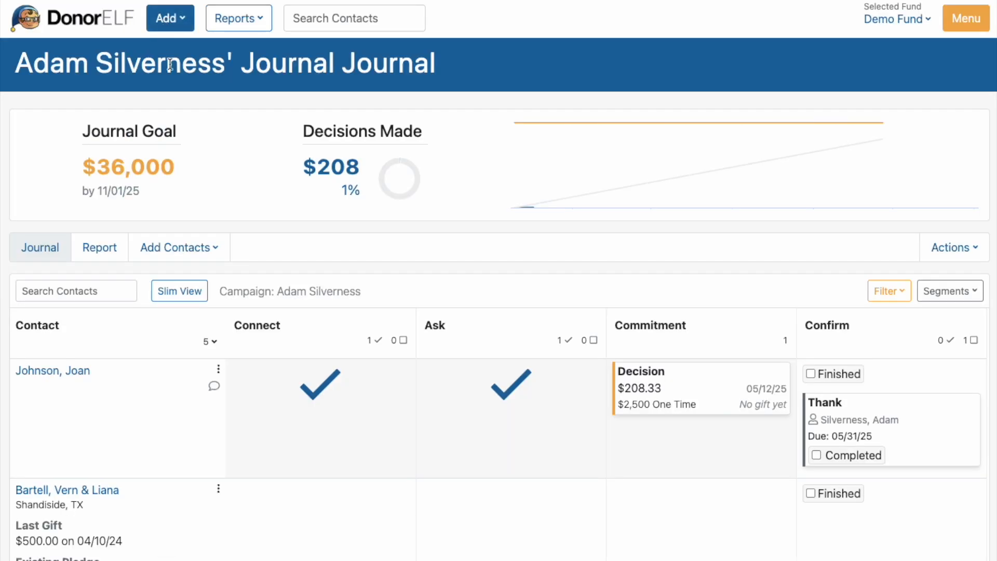
pyautogui.click(75, 24)
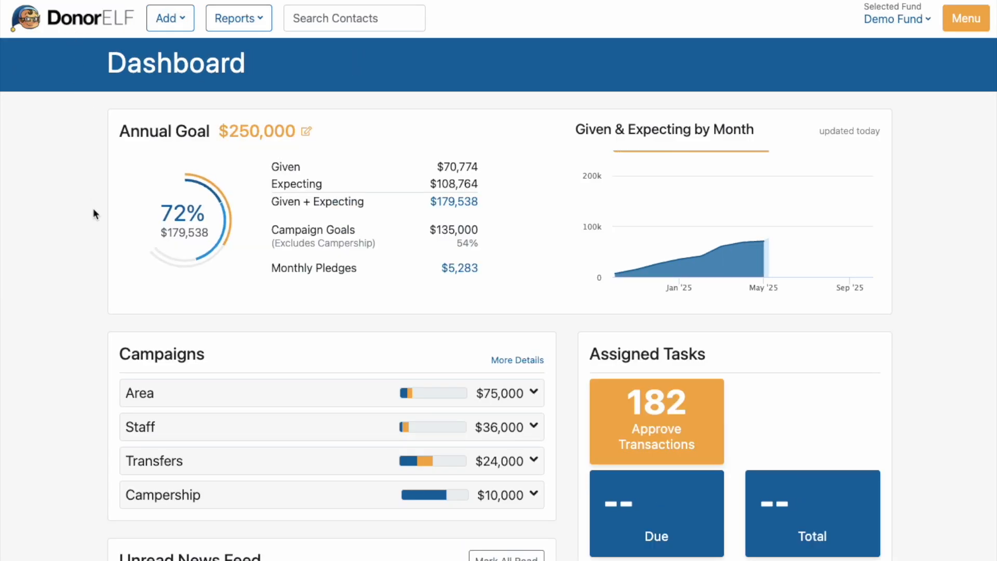